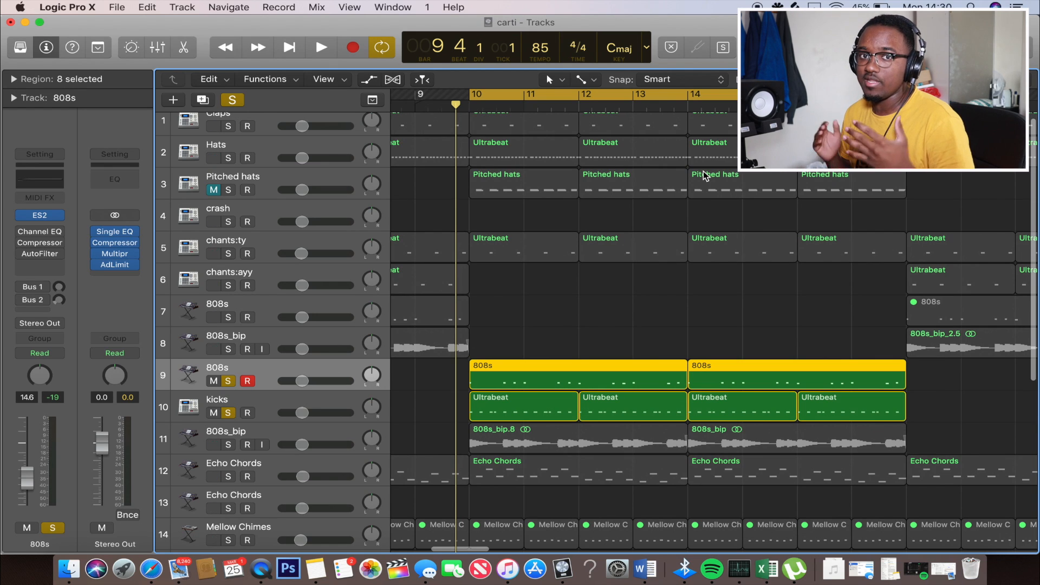
# Step: Select the soloed 808s track and open its ES2 synthesizer, placing the window clear of the channel strip
pyautogui.click(270, 403)
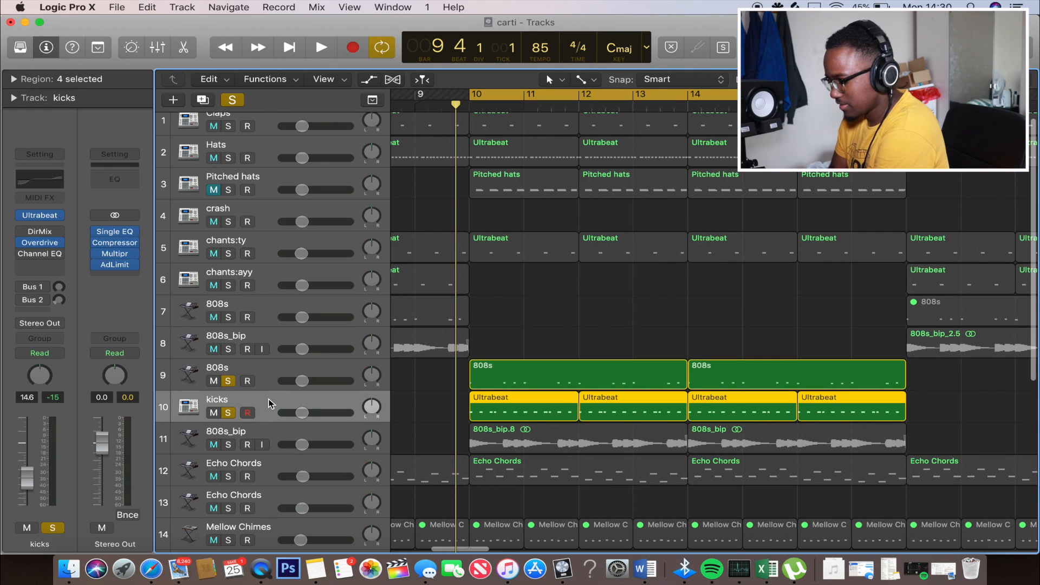
pyautogui.click(264, 378)
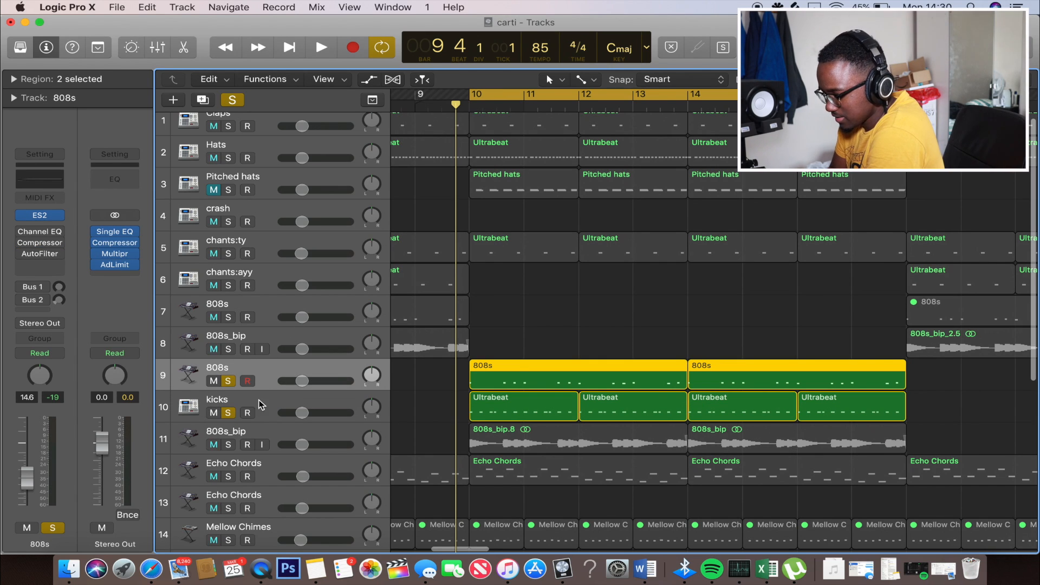
pyautogui.scroll(-6, 583, 248)
pyautogui.scroll(6, 583, 248)
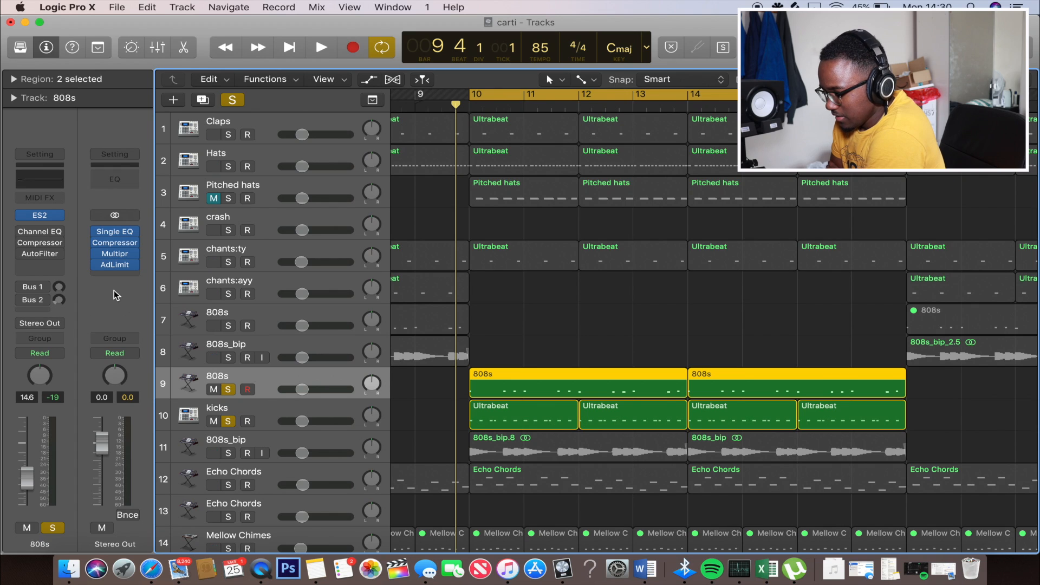
pyautogui.click(40, 216)
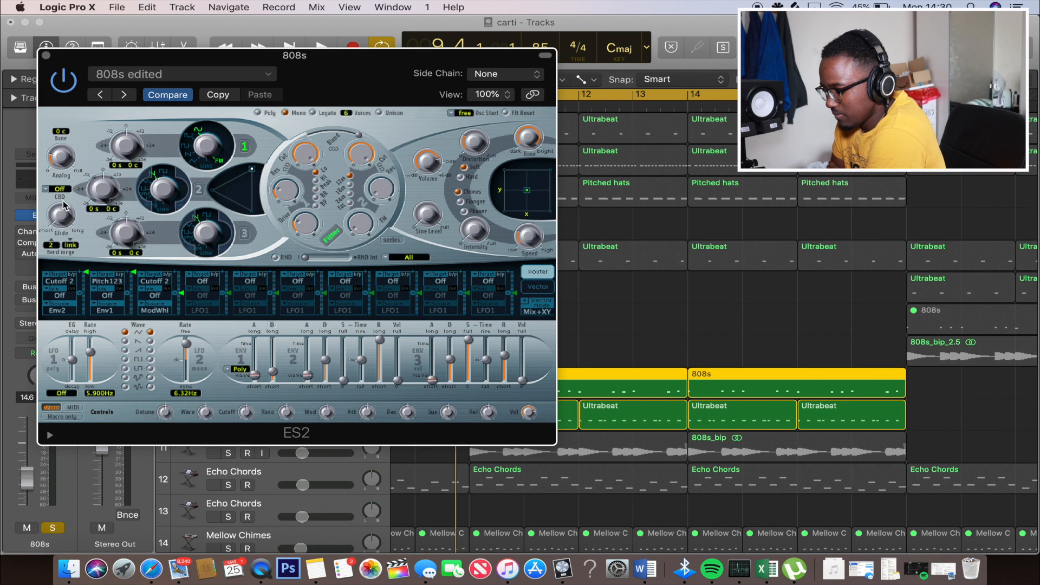
pyautogui.moveTo(75, 68); pyautogui.dragTo(249, 75)
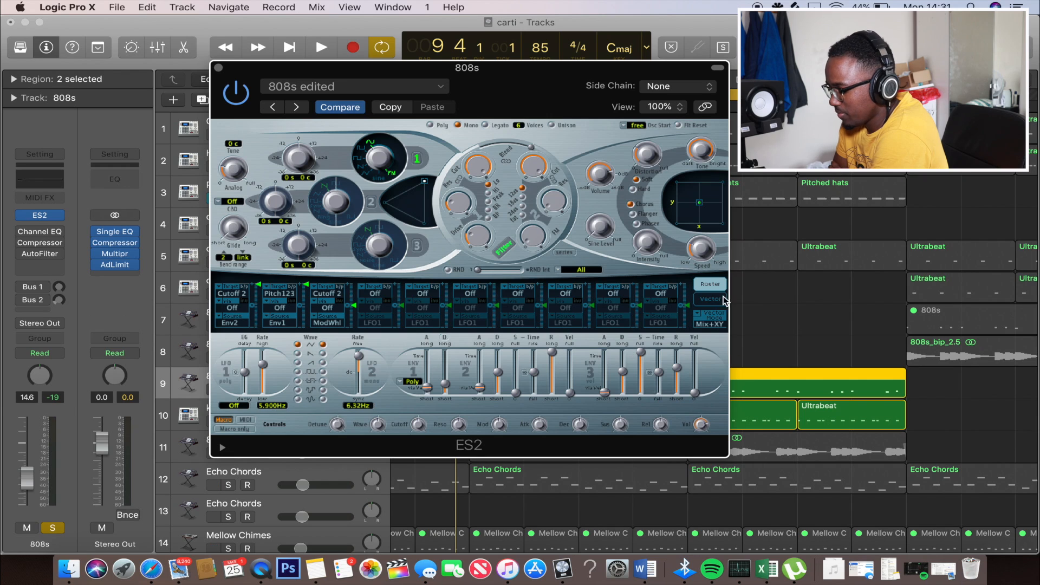
pyautogui.click(40, 264)
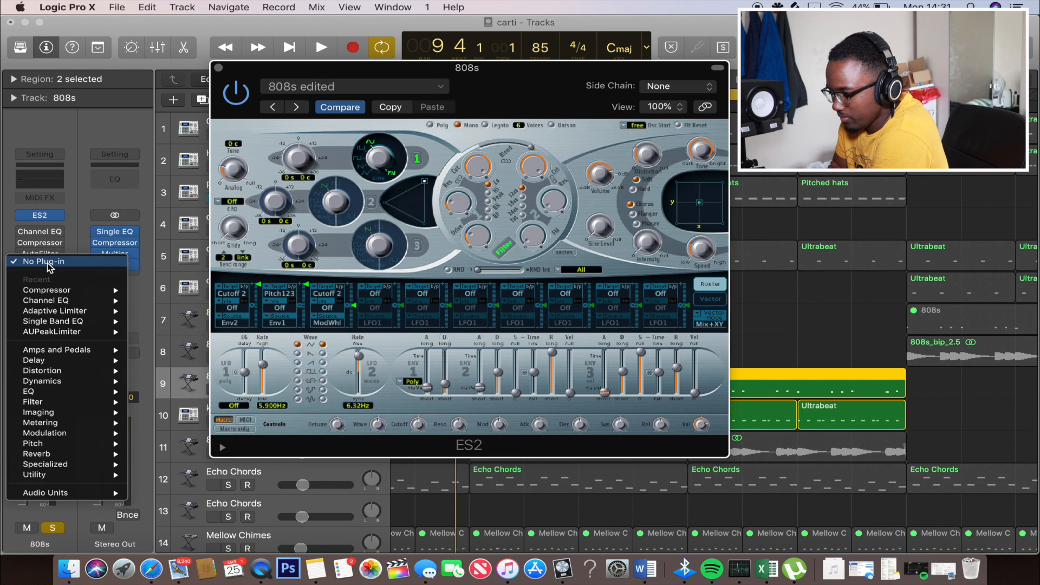
pyautogui.click(77, 208)
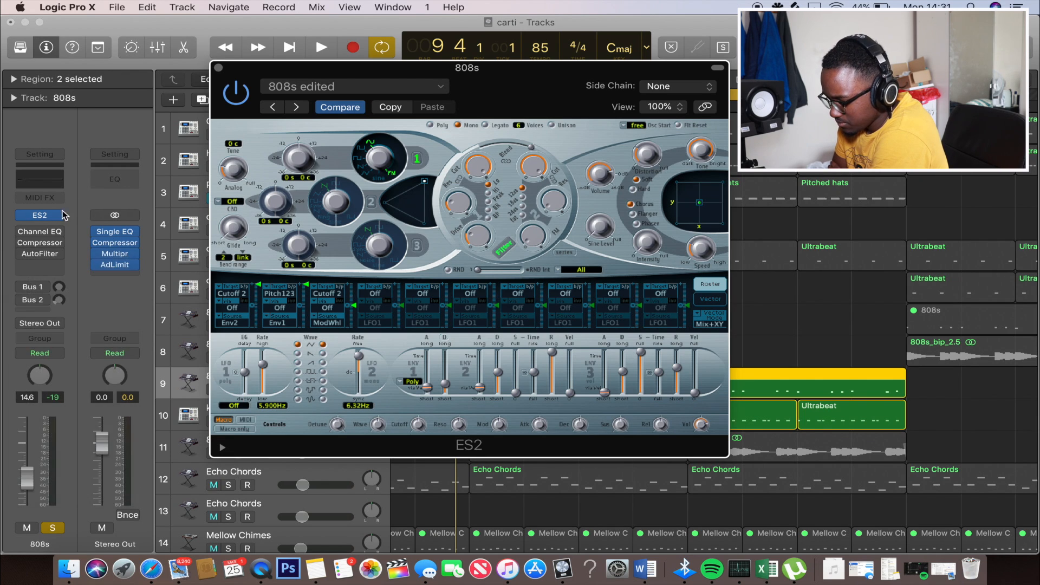
pyautogui.click(61, 217)
pyautogui.moveTo(97, 288)
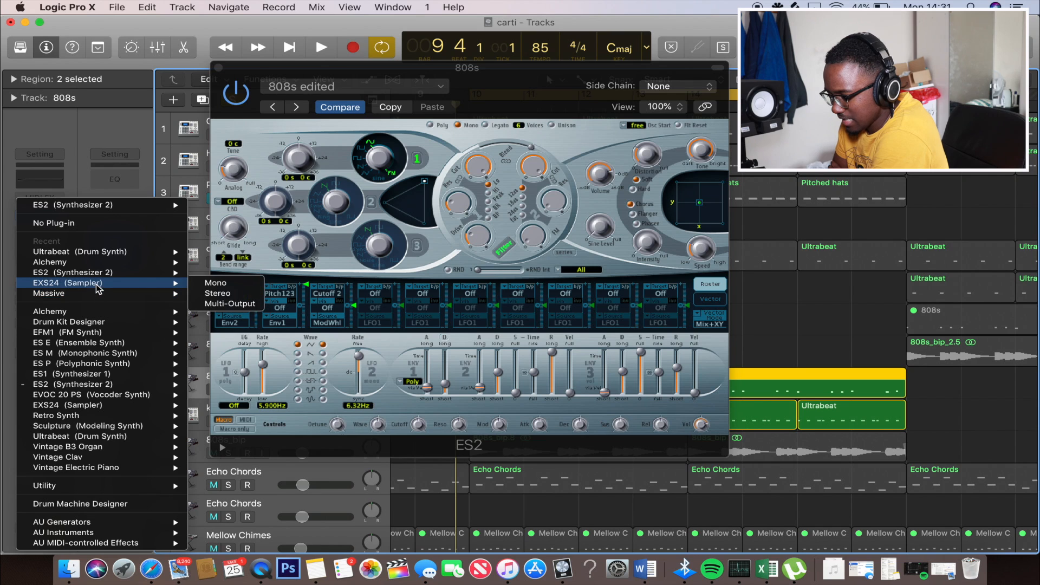
pyautogui.click(83, 139)
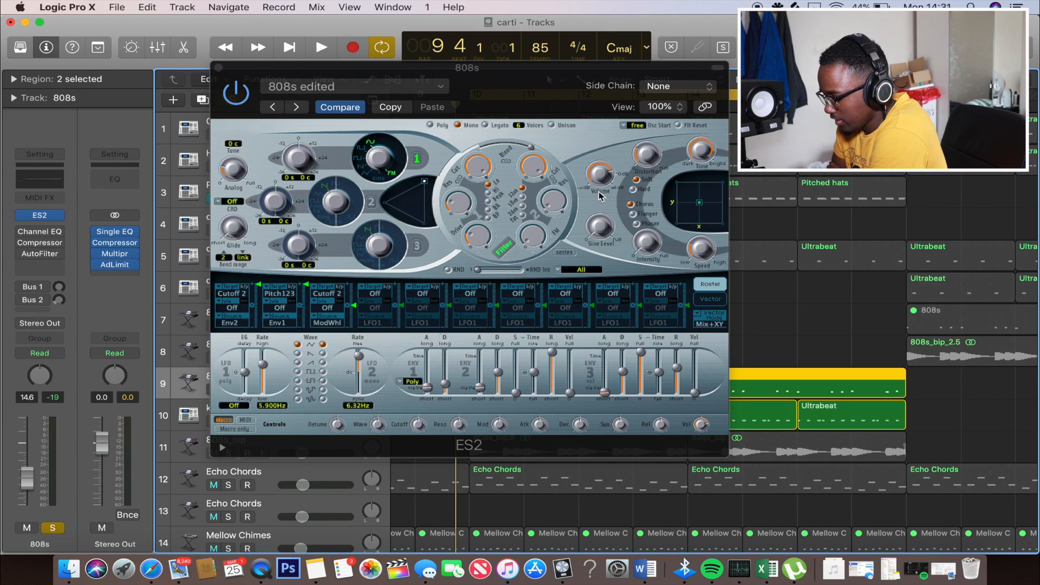
# Step: Take the kicks track out of solo, play back the 808s alone and close the ES2 window
pyautogui.moveTo(536, 101); pyautogui.dragTo(433, 96)
pyautogui.moveTo(358, 89); pyautogui.dragTo(387, 133)
pyautogui.click(231, 422)
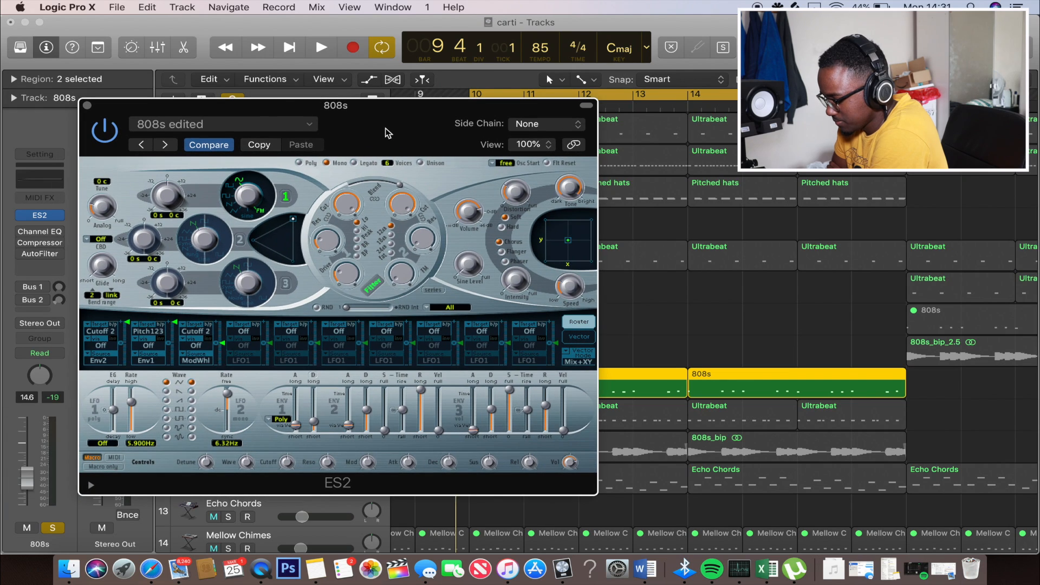
pyautogui.press('space')
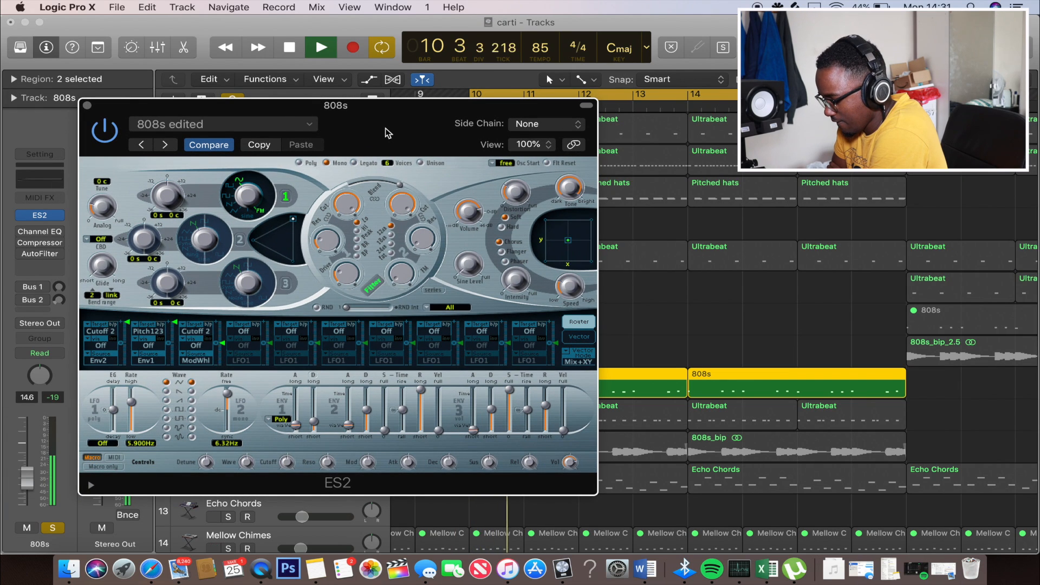
pyautogui.press('space')
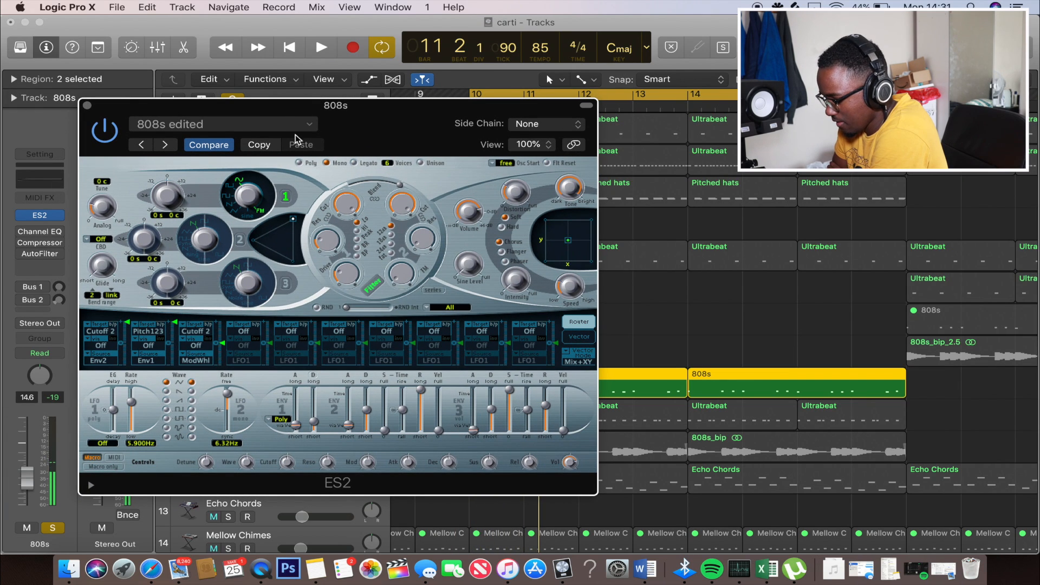
pyautogui.click(87, 106)
pyautogui.press('space')
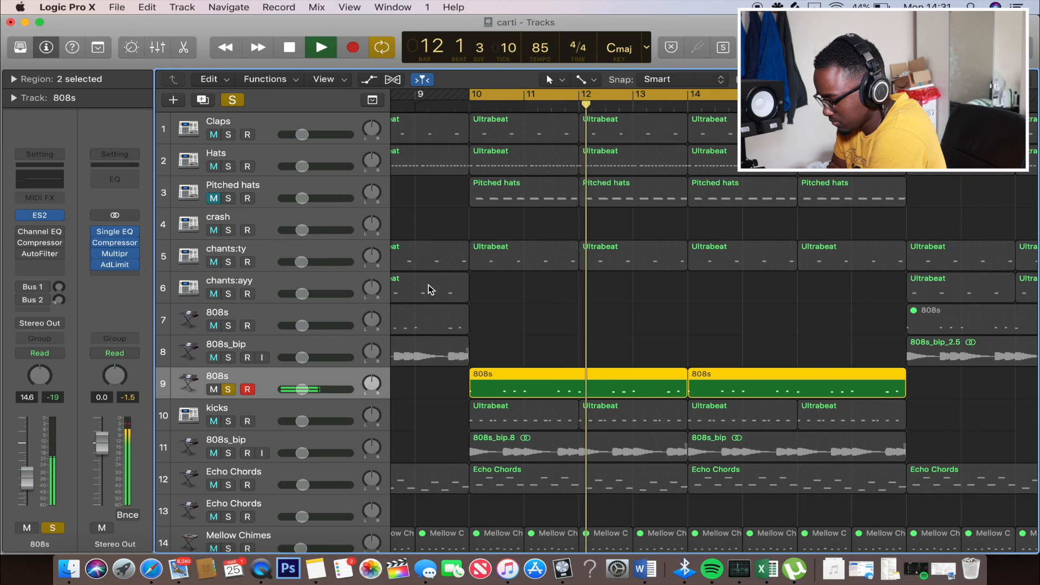
pyautogui.press('space')
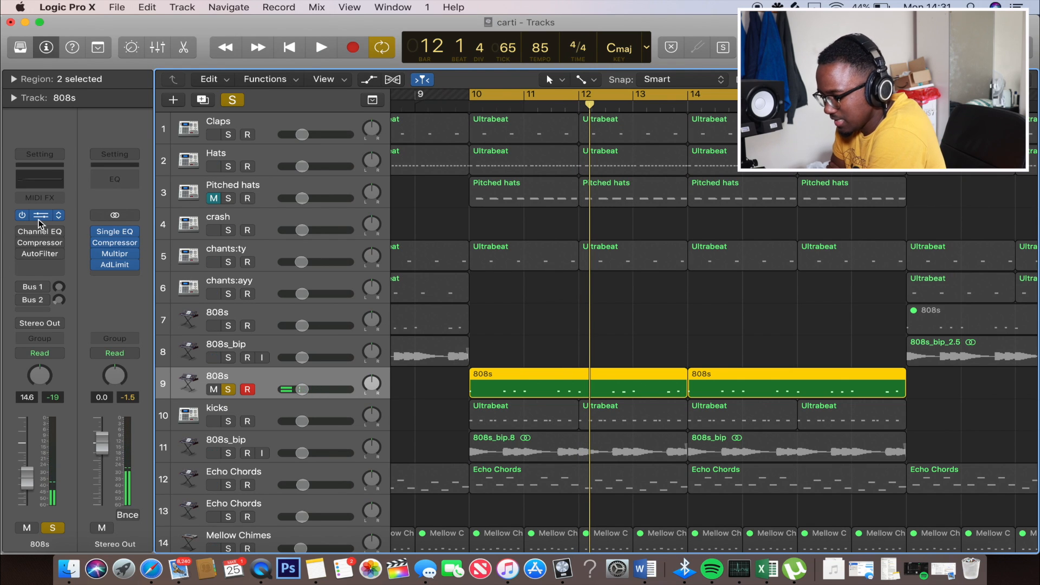
# Step: Solo only the kicks track and play back a short passage of it
pyautogui.click(40, 216)
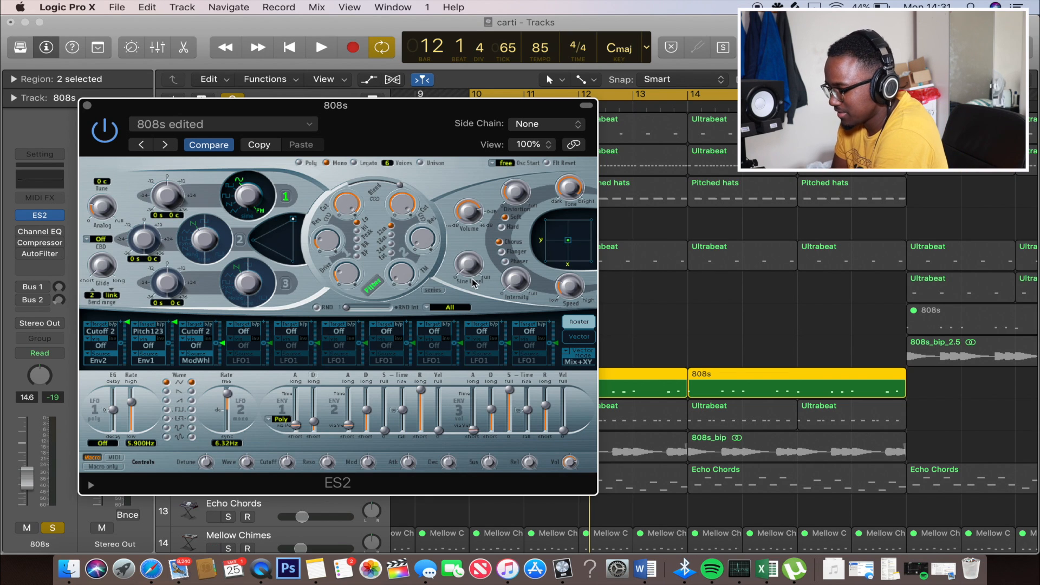
pyautogui.click(87, 105)
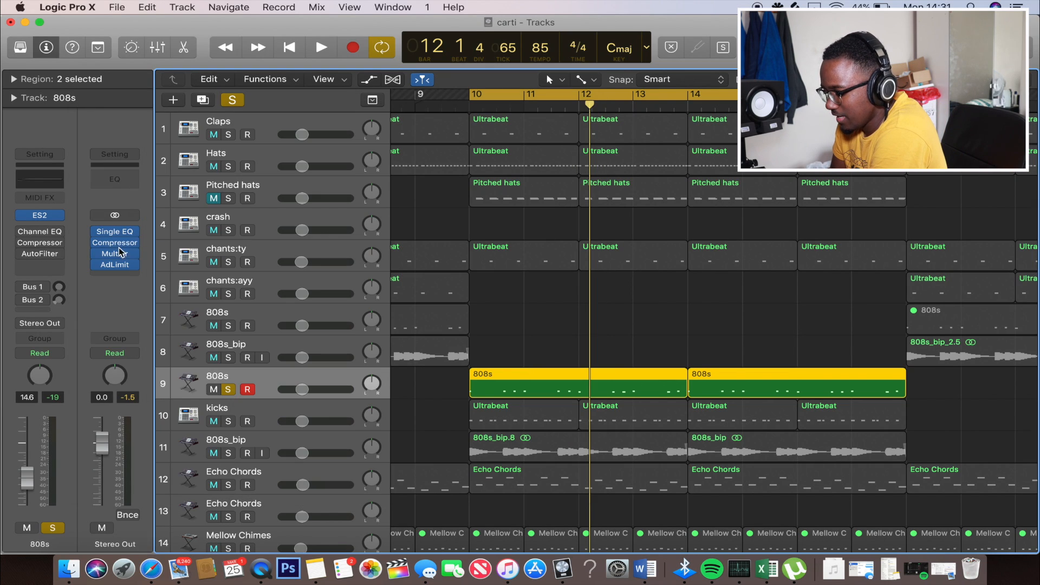
pyautogui.keyDown('alt'); pyautogui.click(229, 422); pyautogui.keyUp('alt')
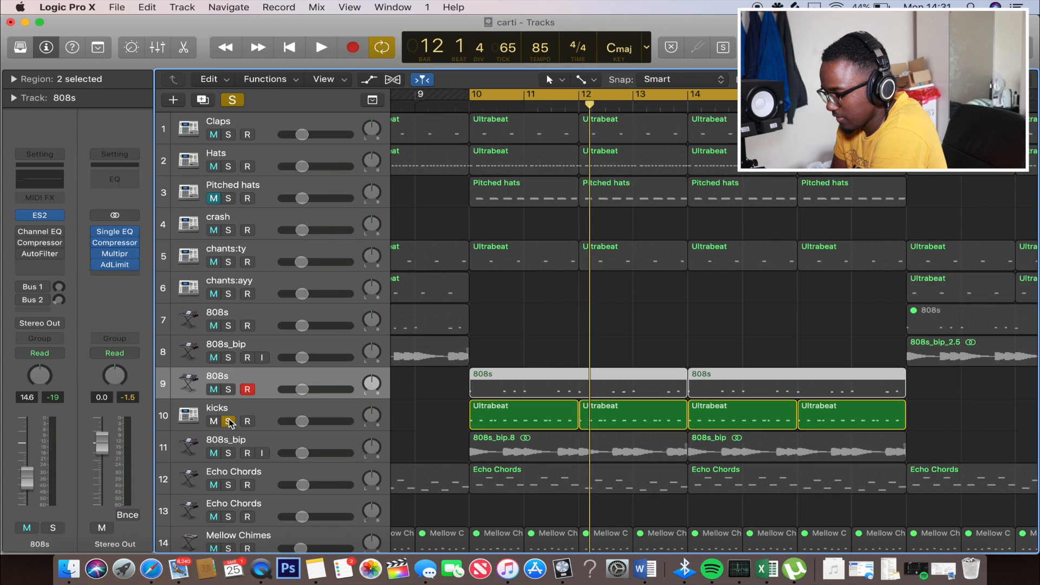
pyautogui.press('space')
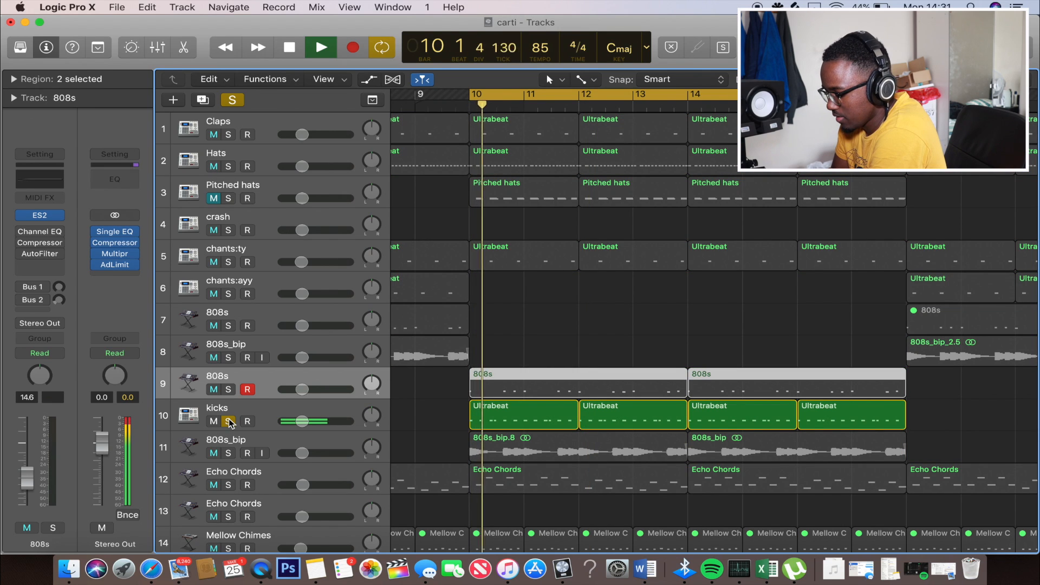
pyautogui.press('space')
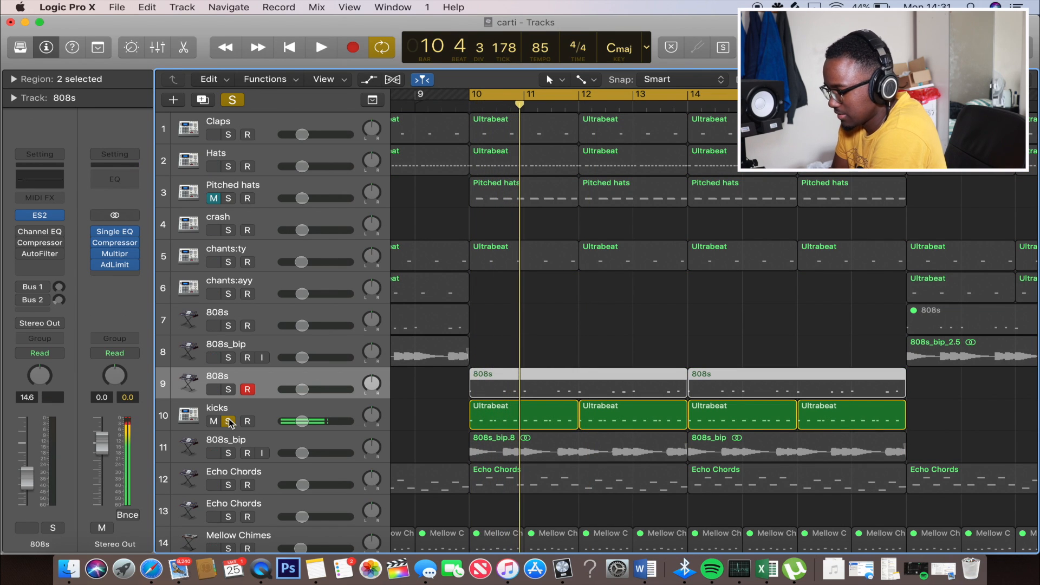
# Step: Add the 808s track to the solo and play it back together with the kicks
pyautogui.click(229, 390)
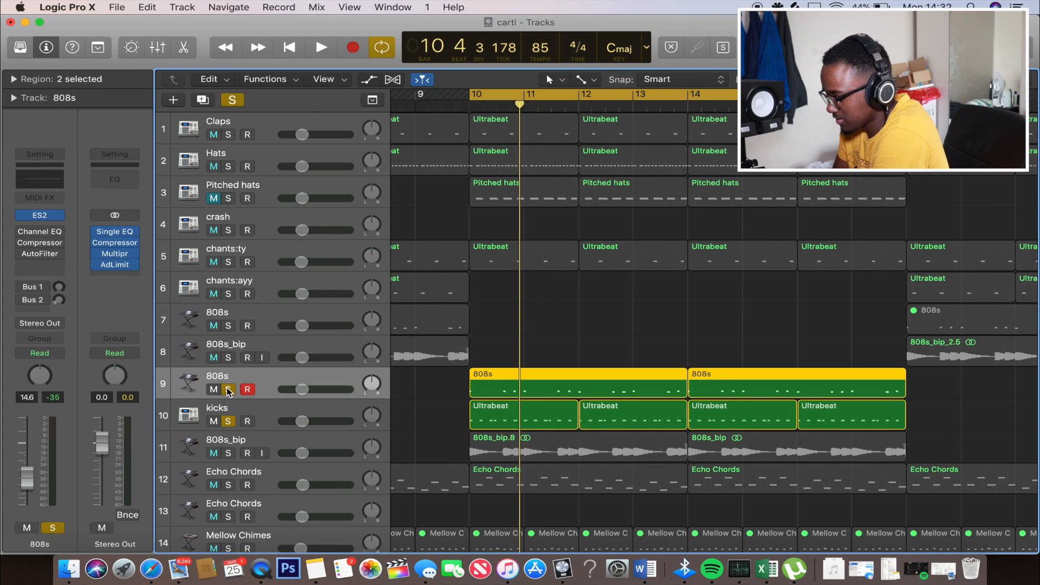
pyautogui.press('space')
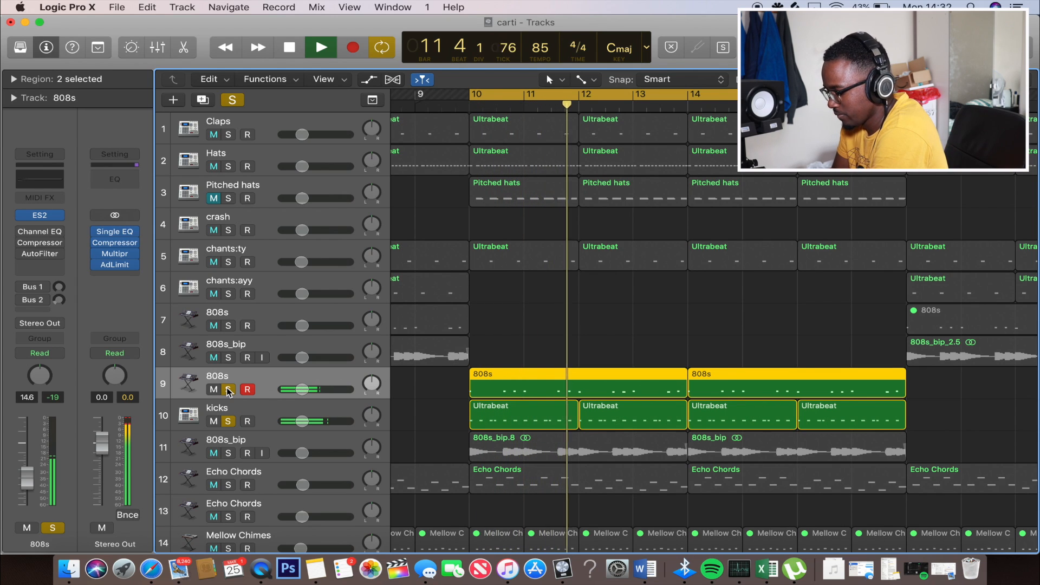
pyautogui.press('space')
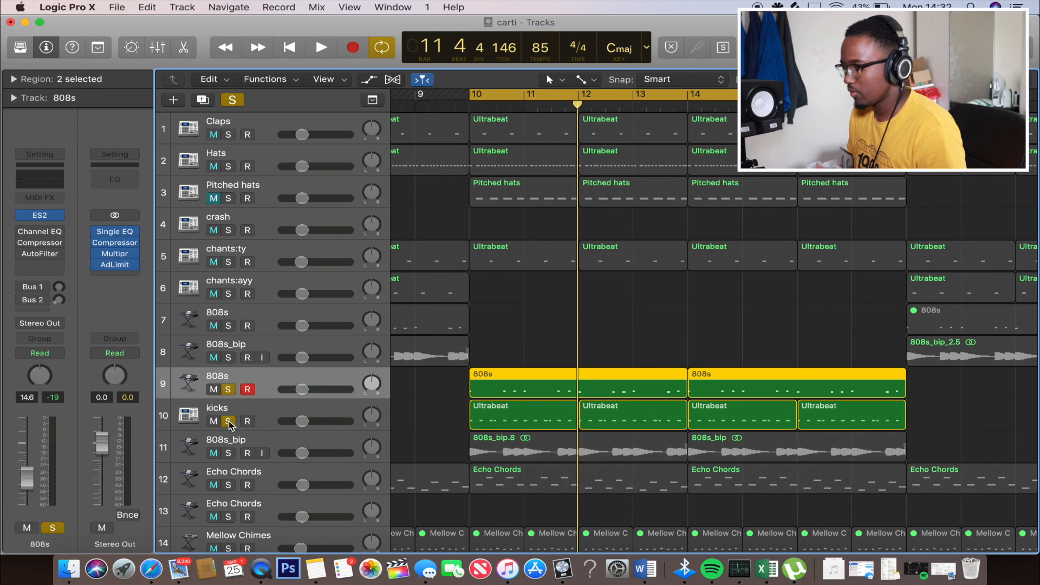
# Step: Take the kicks track out of solo and reopen the ES2 synthesizer of the 808s track
pyautogui.click(229, 420)
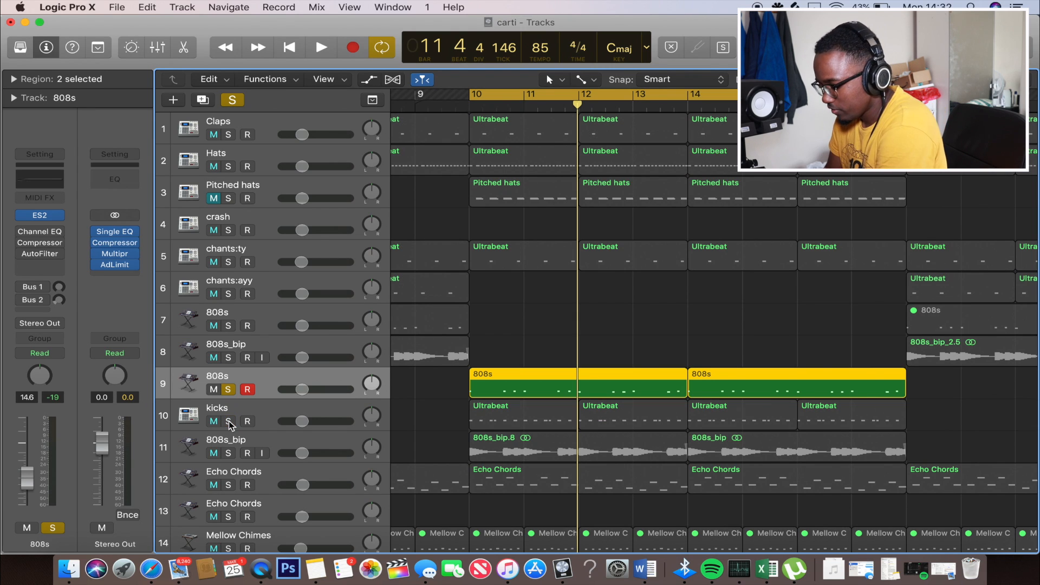
pyautogui.click(40, 215)
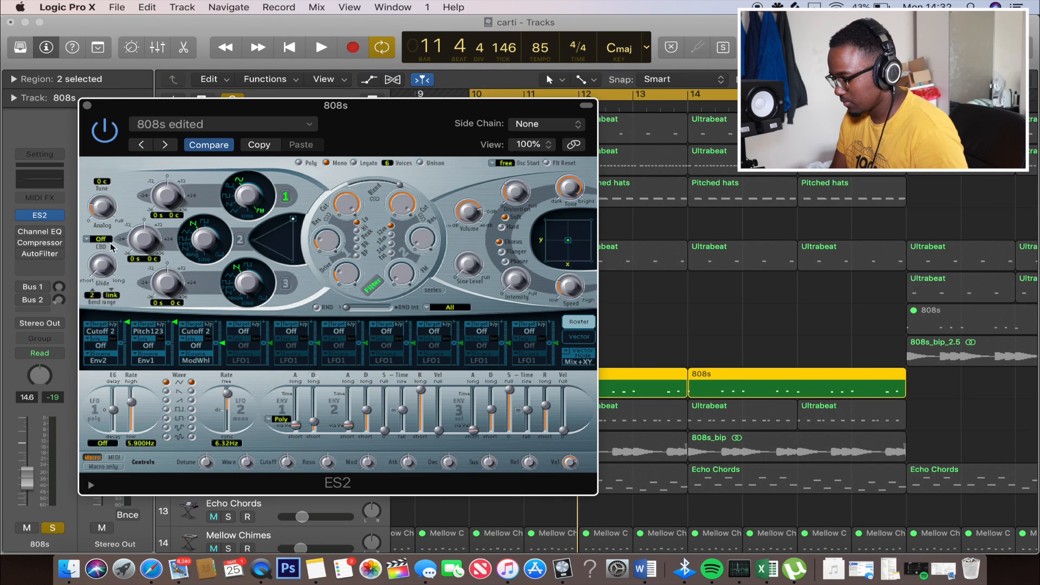
pyautogui.moveTo(432, 142); pyautogui.dragTo(355, 86)
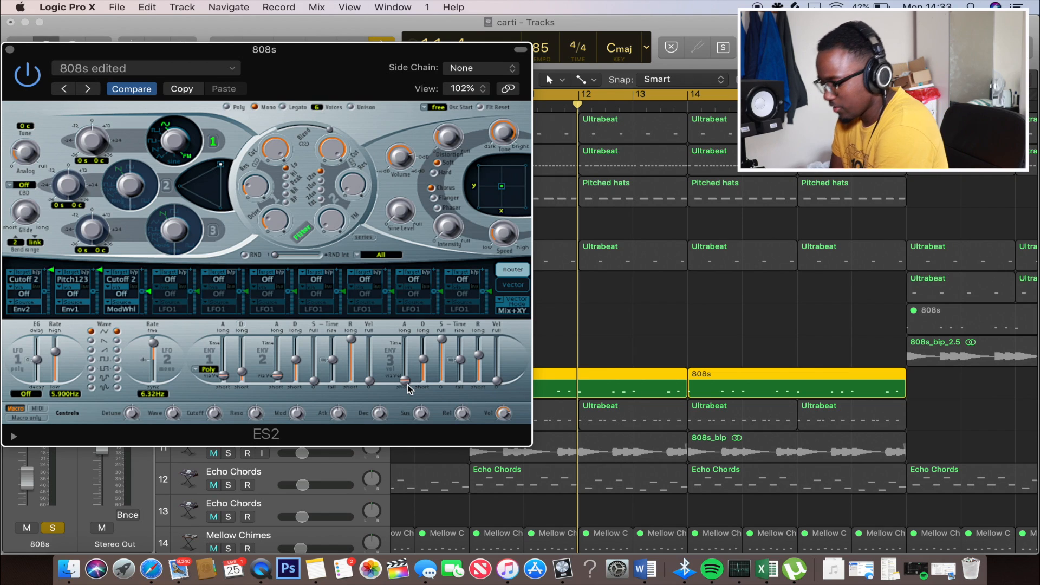
# Step: Play back the 808s while raising the attack time of ES2's envelope 3 to about 81 ms
pyautogui.press('space')
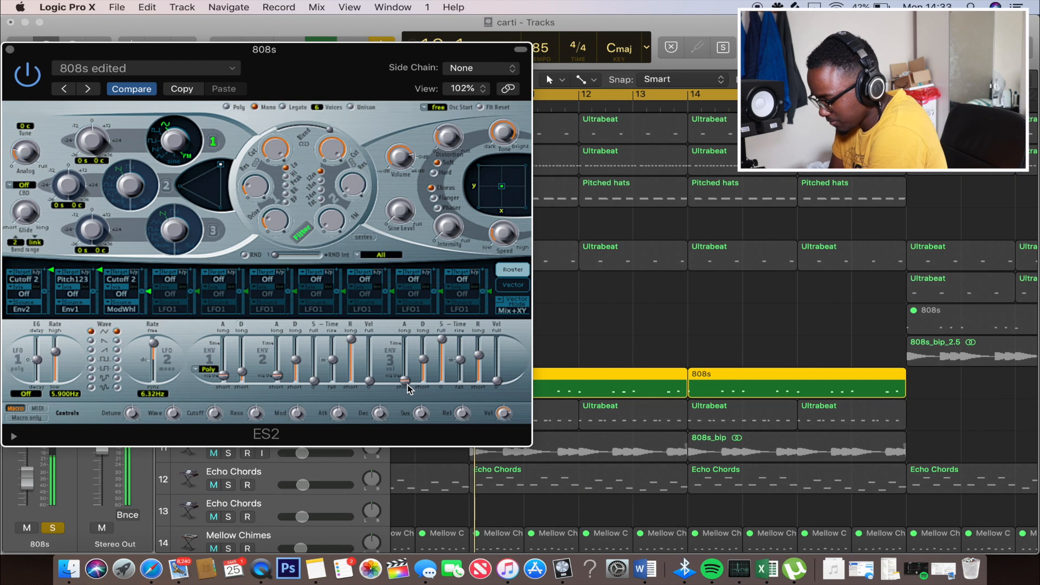
pyautogui.moveTo(407, 388)
pyautogui.moveTo(407, 388); pyautogui.dragTo(408, 382)
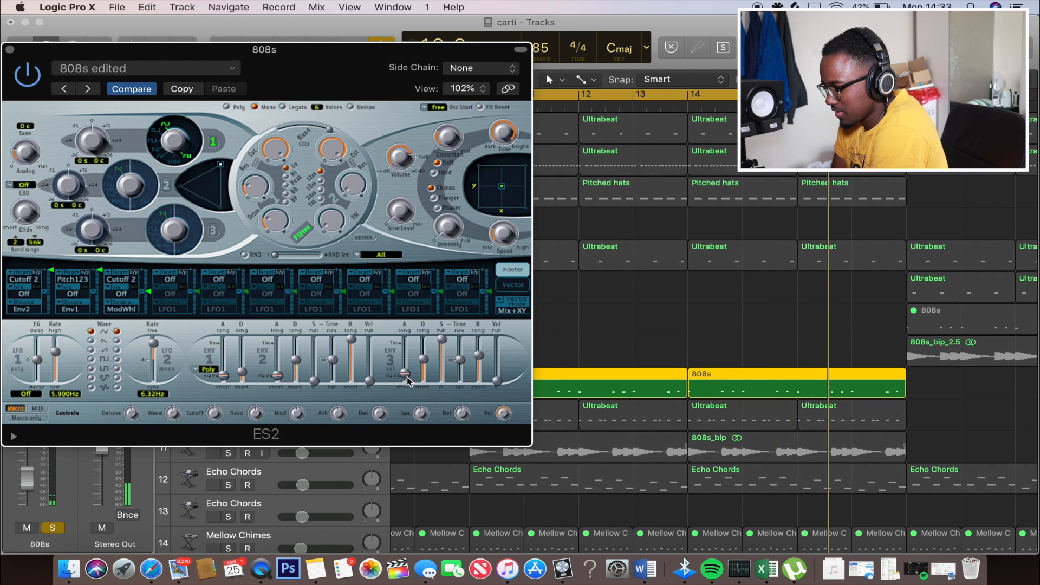
pyautogui.moveTo(407, 381)
pyautogui.scroll(5, 407, 382)
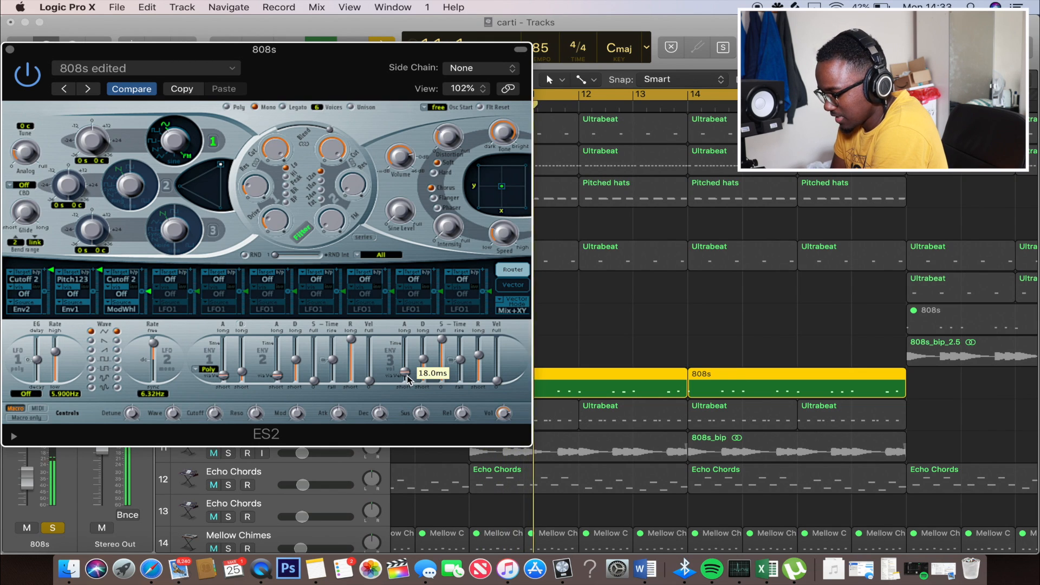
pyautogui.scroll(2, 408, 379)
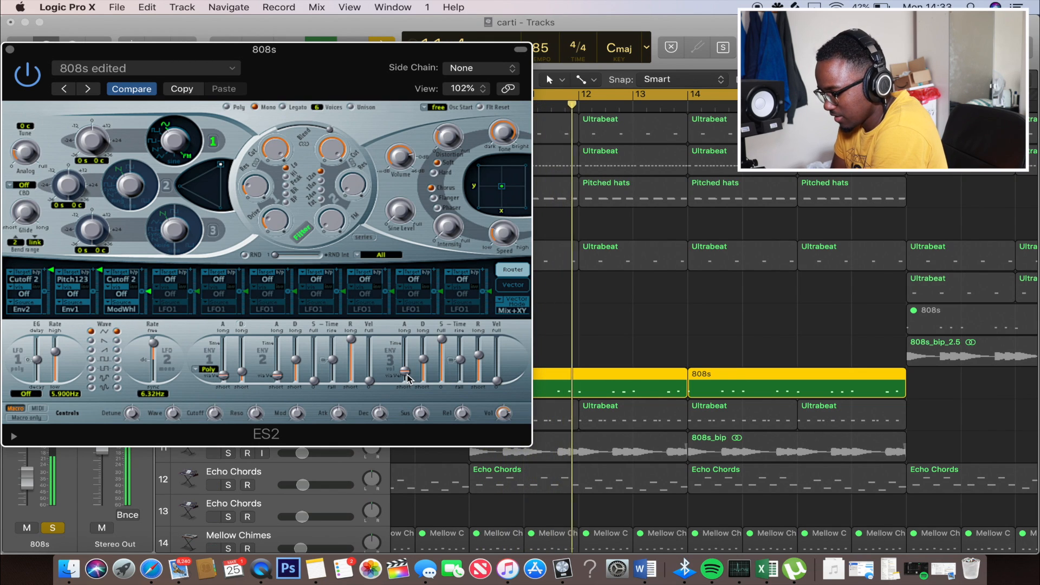
pyautogui.scroll(3, 407, 380)
pyautogui.scroll(8, 407, 379)
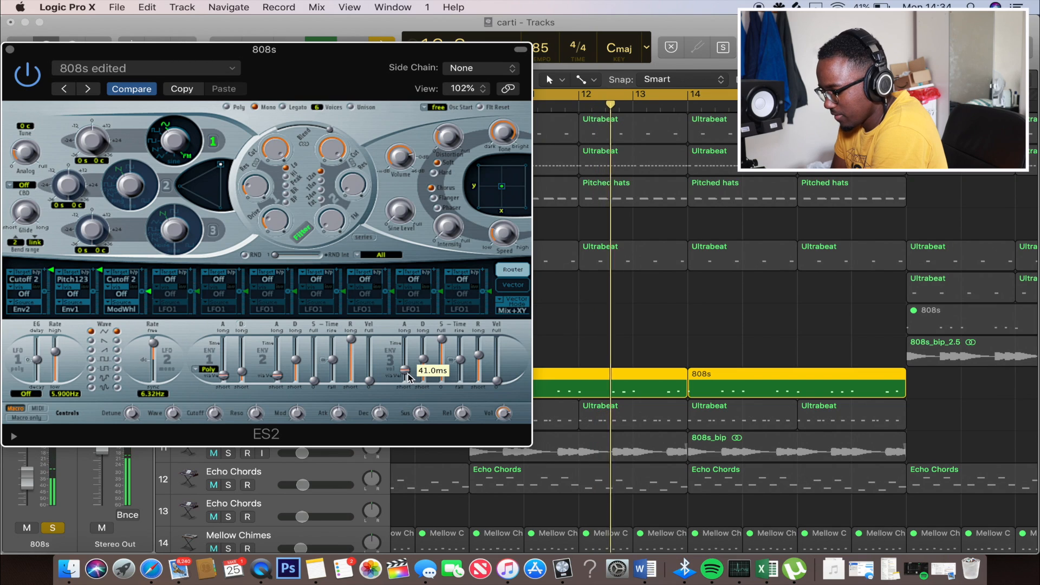
pyautogui.scroll(3, 409, 375)
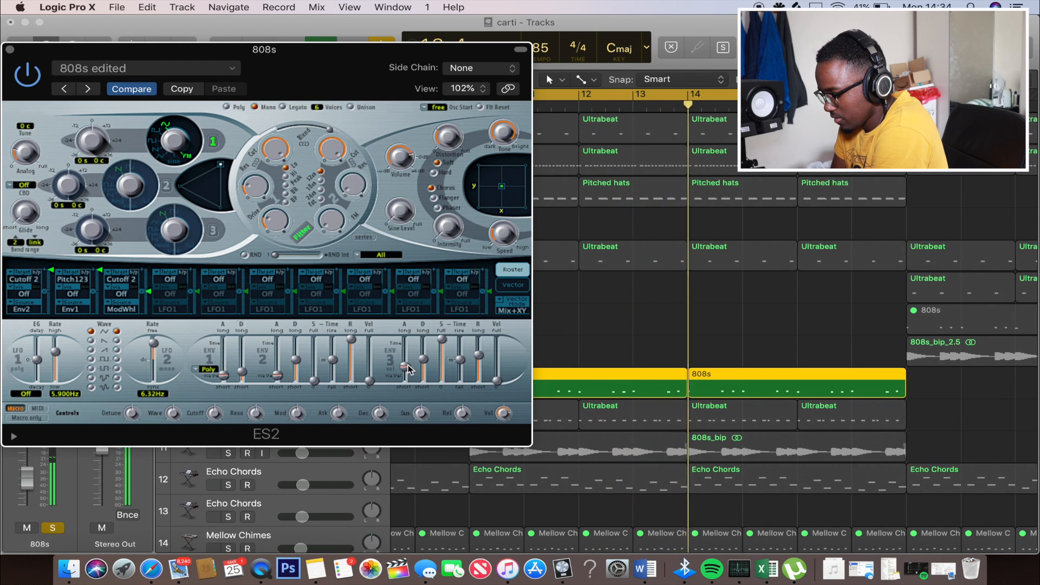
pyautogui.scroll(2, 407, 370)
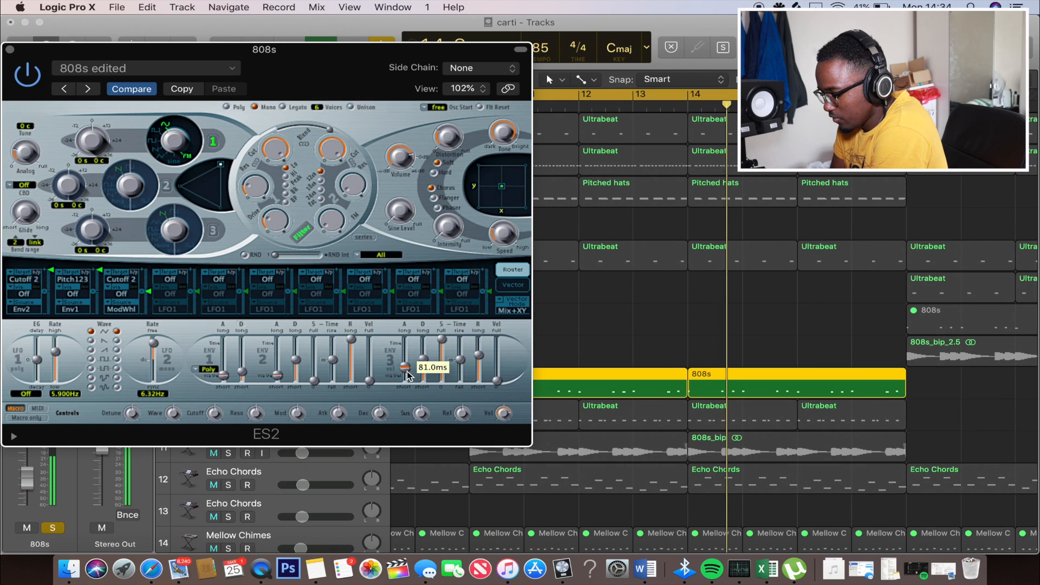
pyautogui.scroll(1, 407, 369)
# Step: Fine-tune the attack of ES2's envelope 3 by ear, stop playback and close the synthesizer
pyautogui.moveTo(406, 366); pyautogui.dragTo(406, 374)
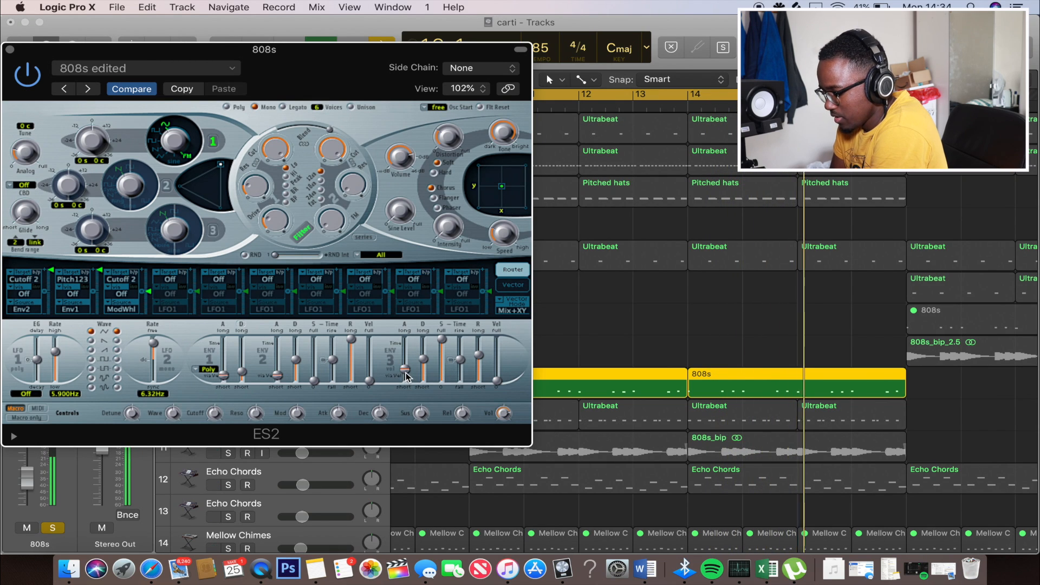
pyautogui.press('space')
pyautogui.moveTo(406, 372)
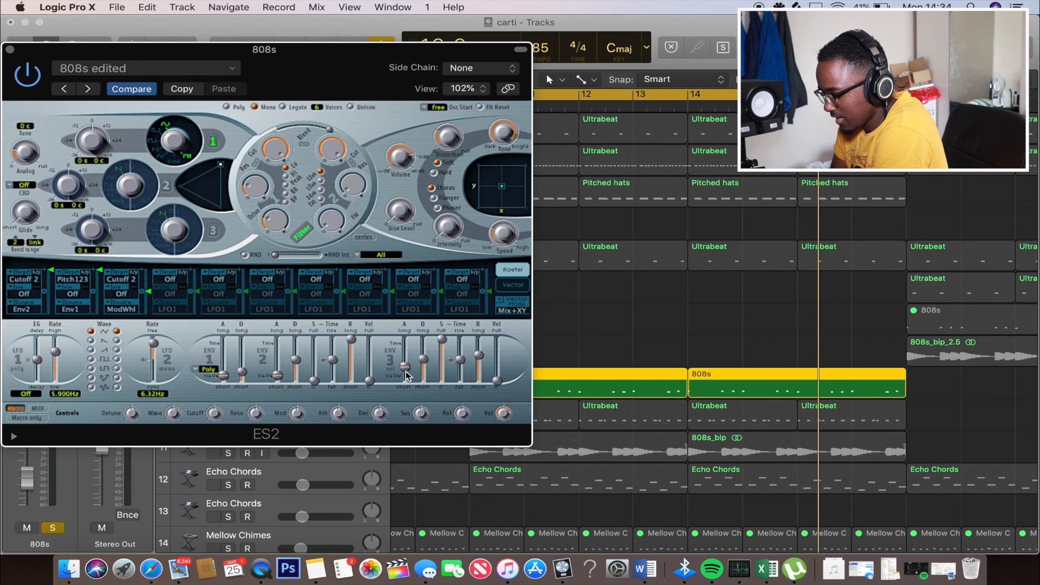
pyautogui.moveTo(405, 369); pyautogui.dragTo(407, 371)
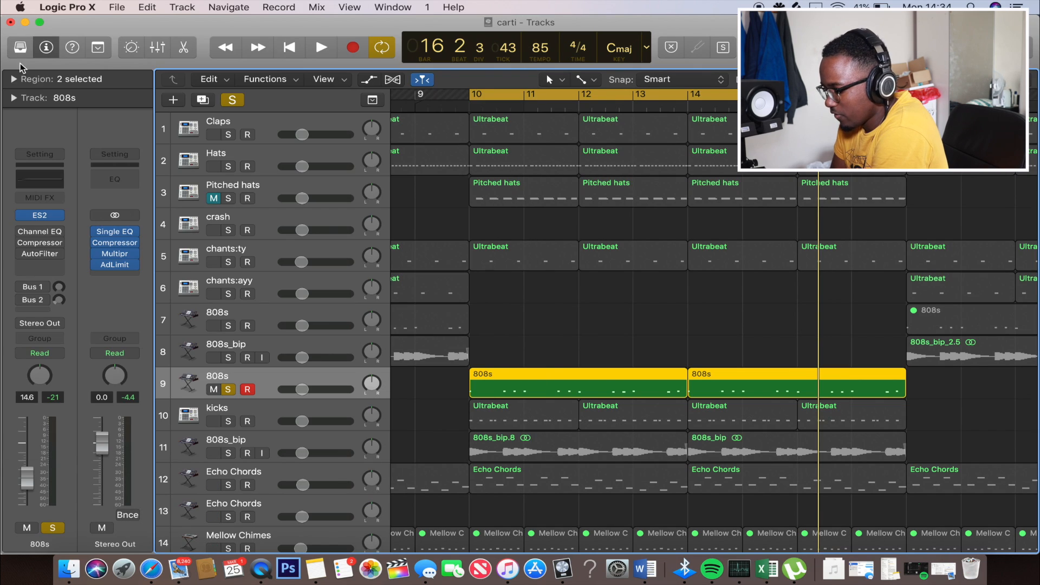
pyautogui.click(10, 49)
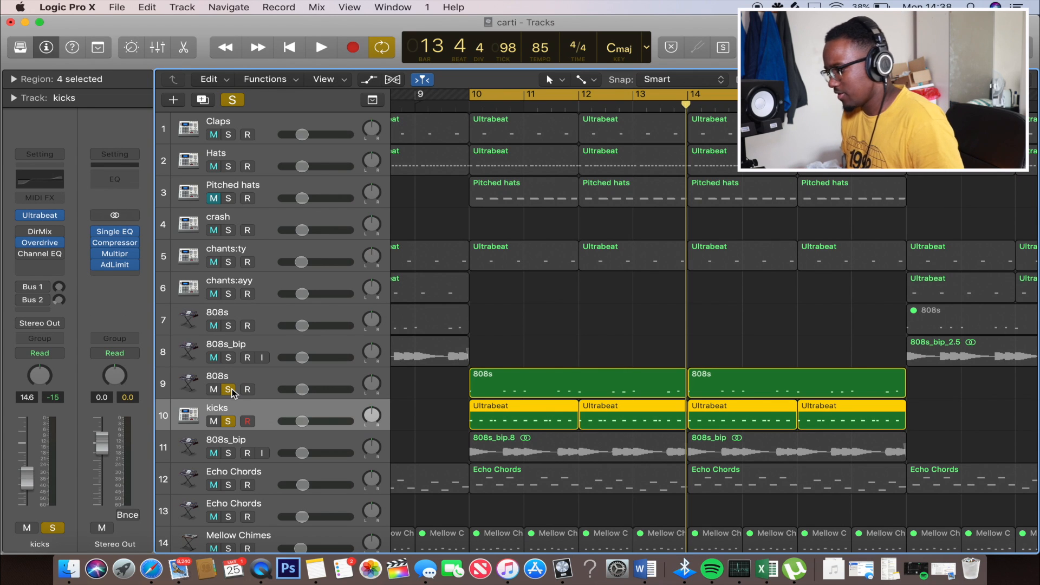
pyautogui.click(230, 389)
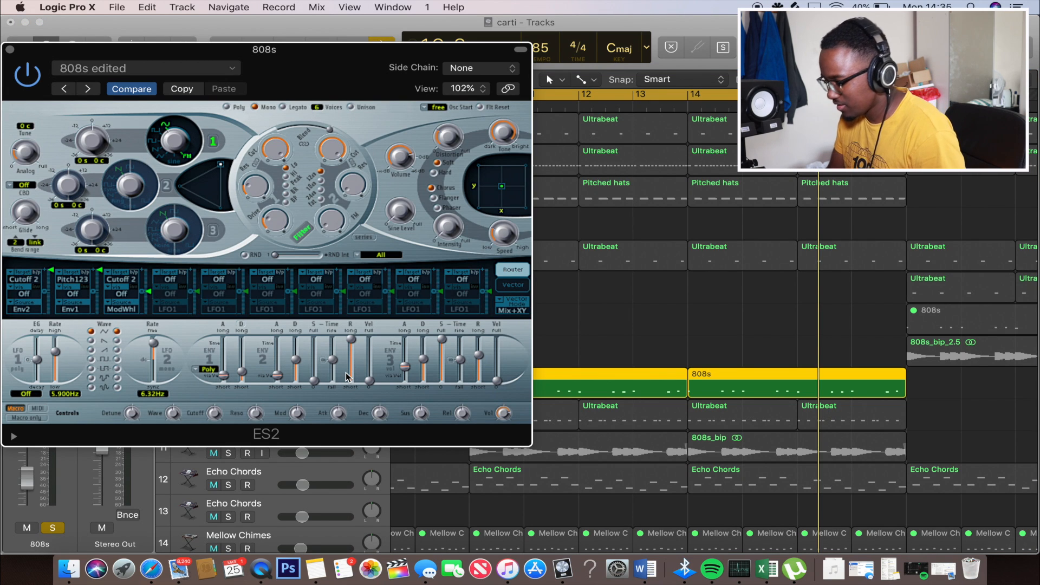
# Step: Raise and then lower the attack of ES2's envelope 3 by ear while playing back the 808s, and close the synthesizer
pyautogui.moveTo(405, 369); pyautogui.dragTo(408, 360)
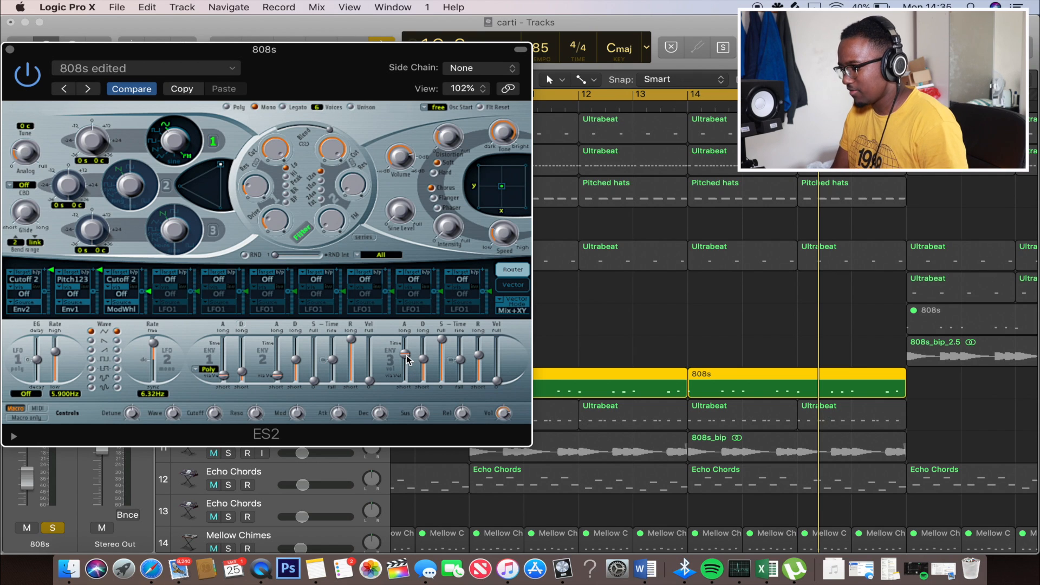
pyautogui.press('space')
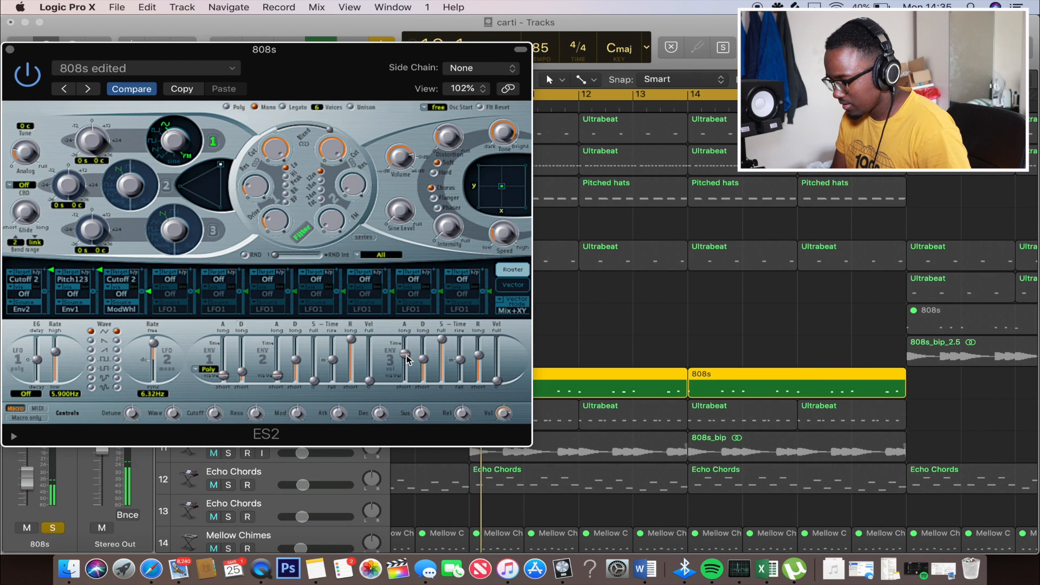
pyautogui.moveTo(406, 355); pyautogui.dragTo(406, 363)
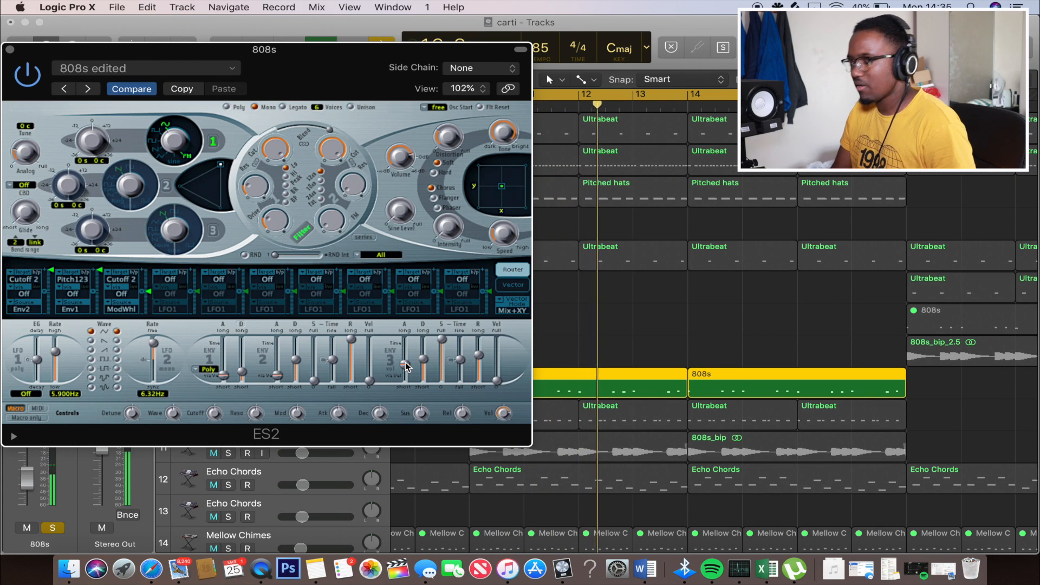
pyautogui.press('space')
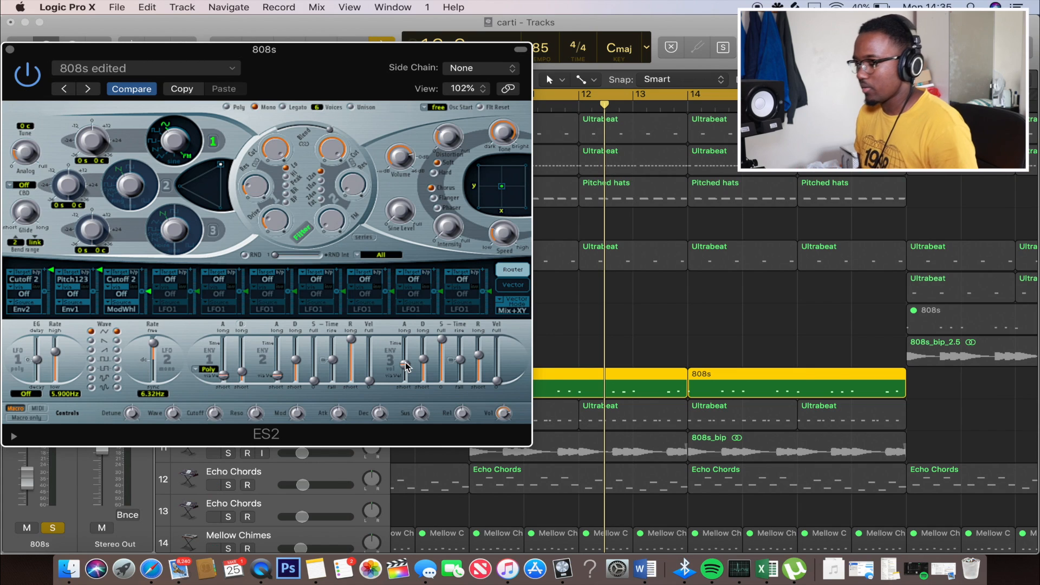
pyautogui.moveTo(406, 362); pyautogui.dragTo(407, 373)
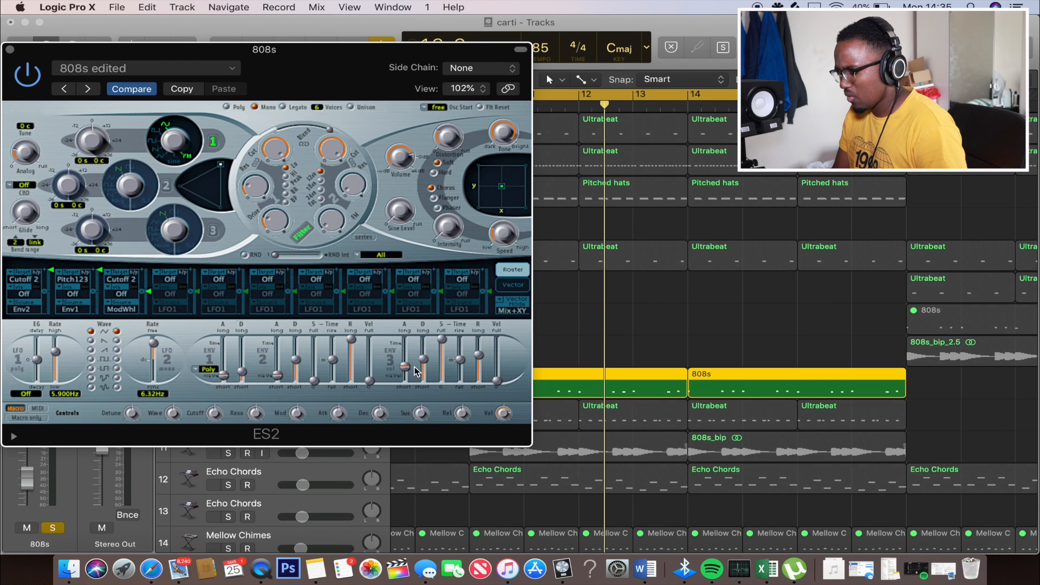
pyautogui.click(10, 50)
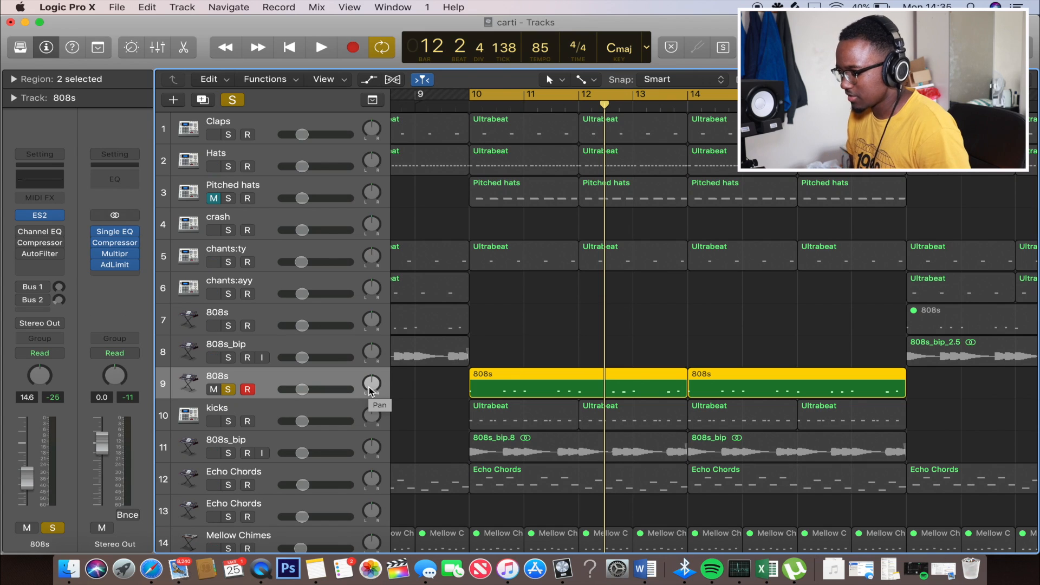
# Step: Add the kicks track to the solo and play it back together with the 808s
pyautogui.click(228, 421)
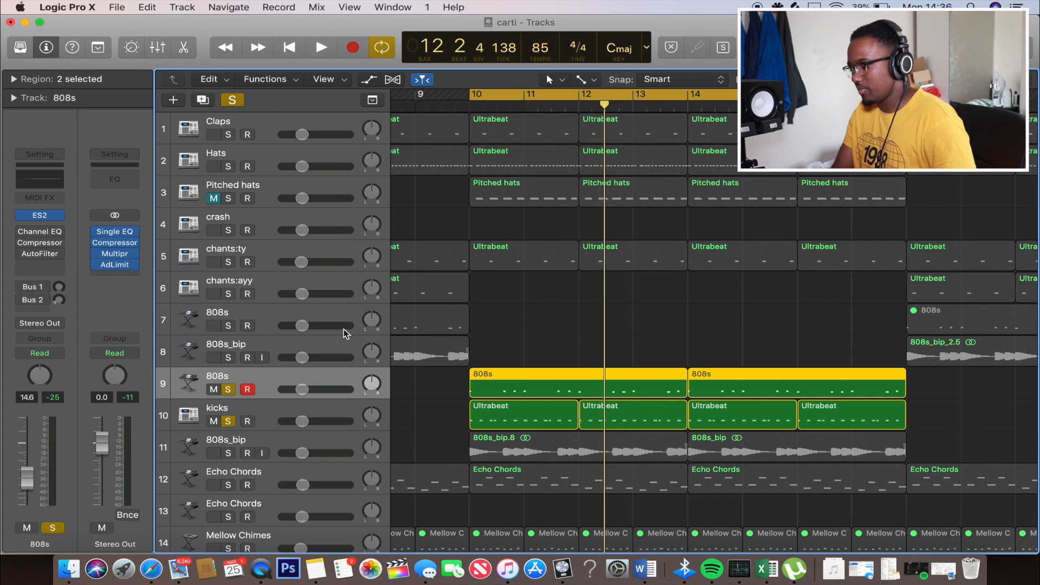
pyautogui.press('space')
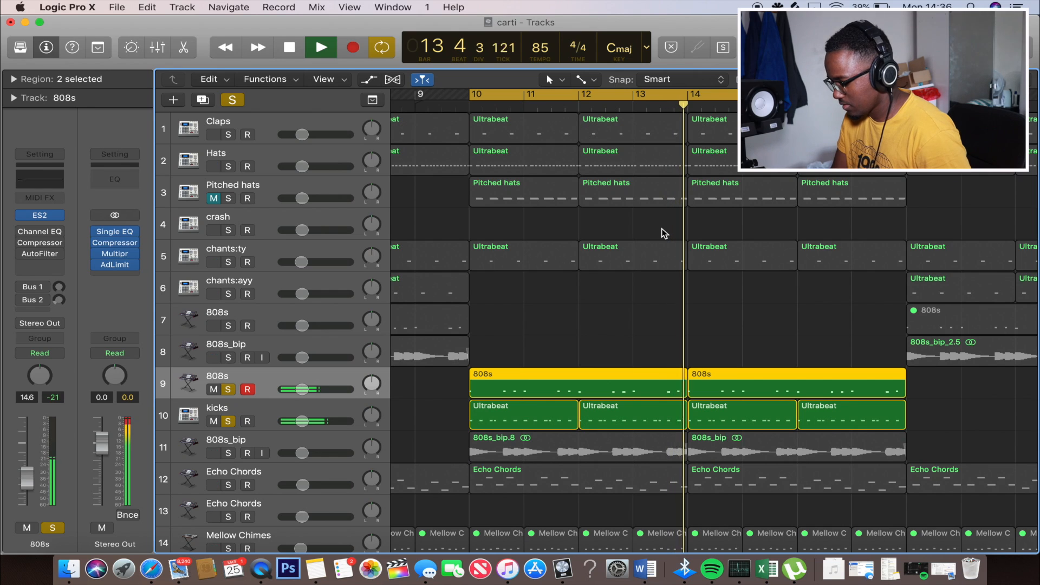
pyautogui.press('space')
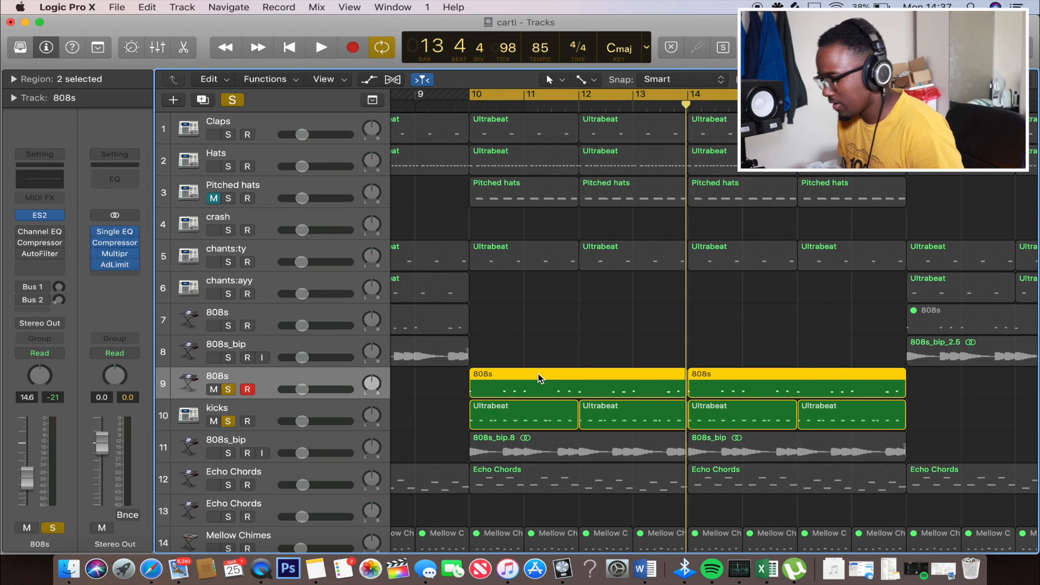
# Step: Select the kicks track, clear all solos and solo only the kicks
pyautogui.click(264, 414)
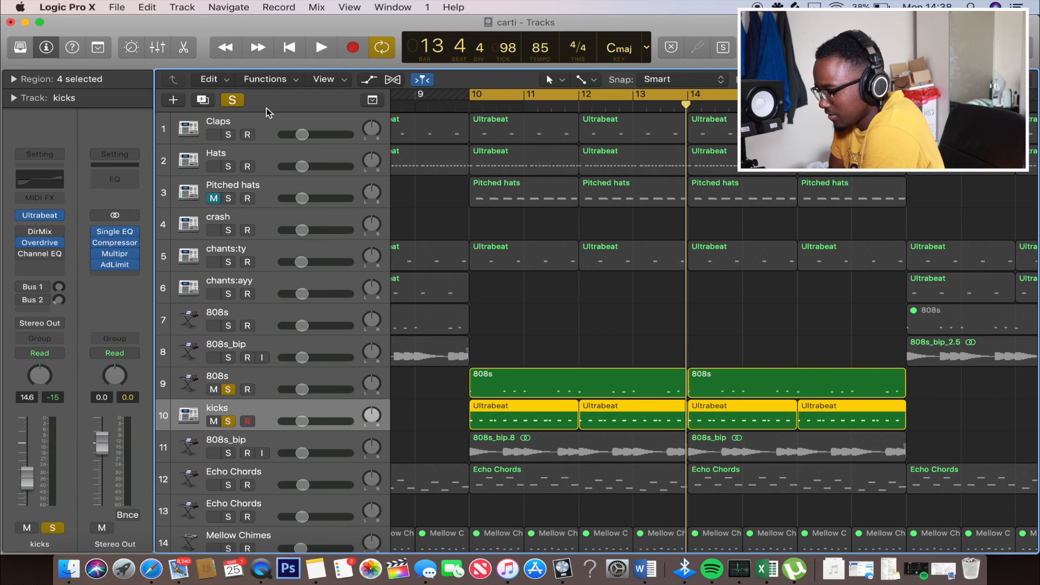
pyautogui.click(241, 104)
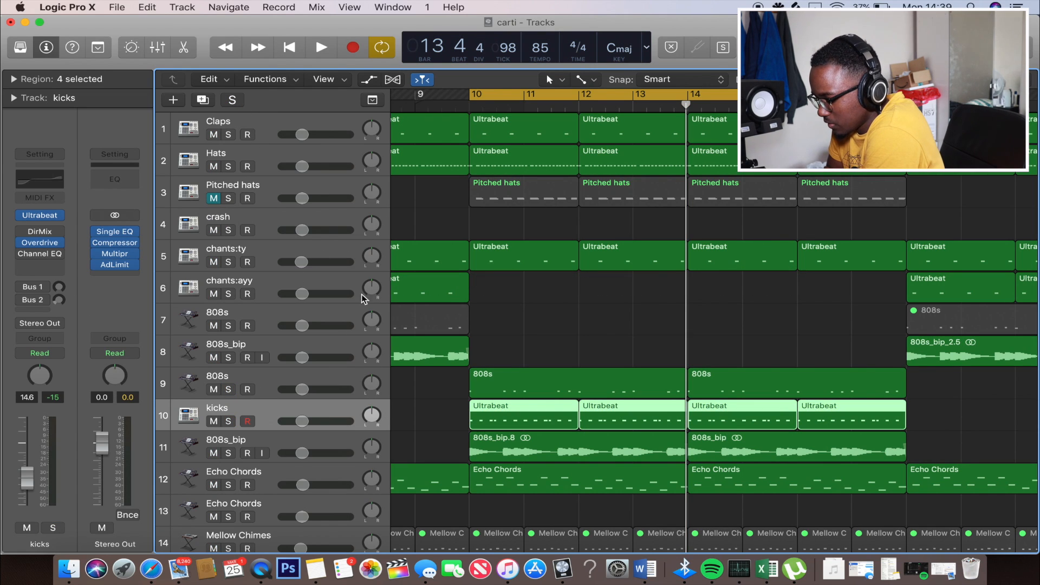
pyautogui.click(228, 422)
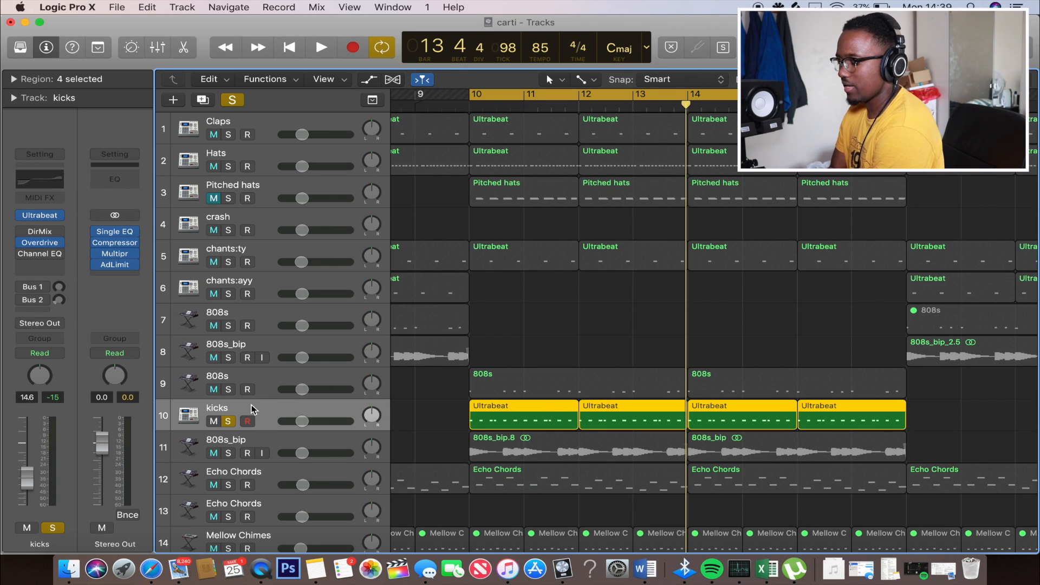
# Step: Add a send to Bus 4 on the kicks track and set its level to 0.0 dB
pyautogui.click(40, 312)
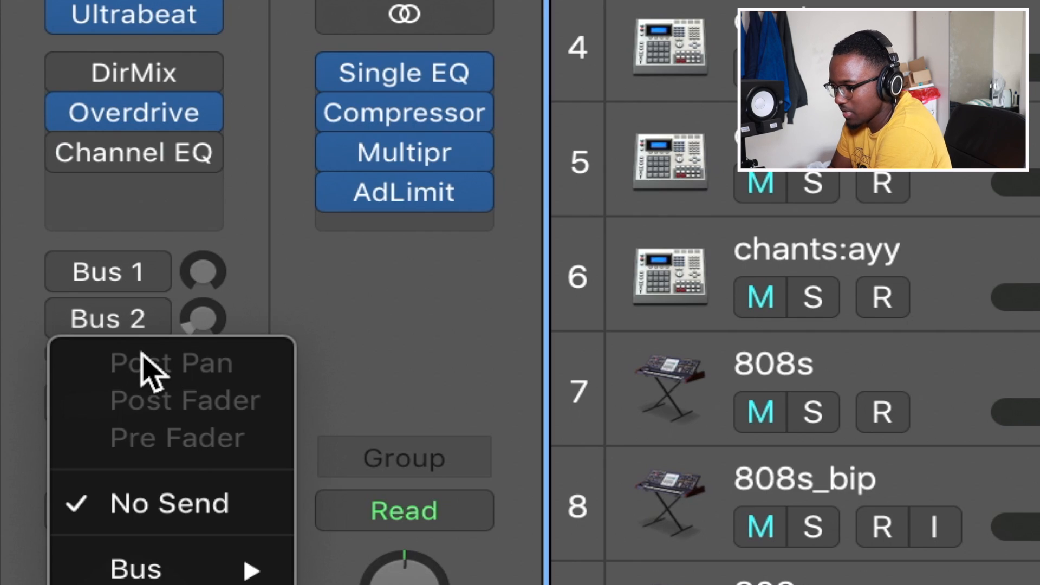
pyautogui.moveTo(213, 569)
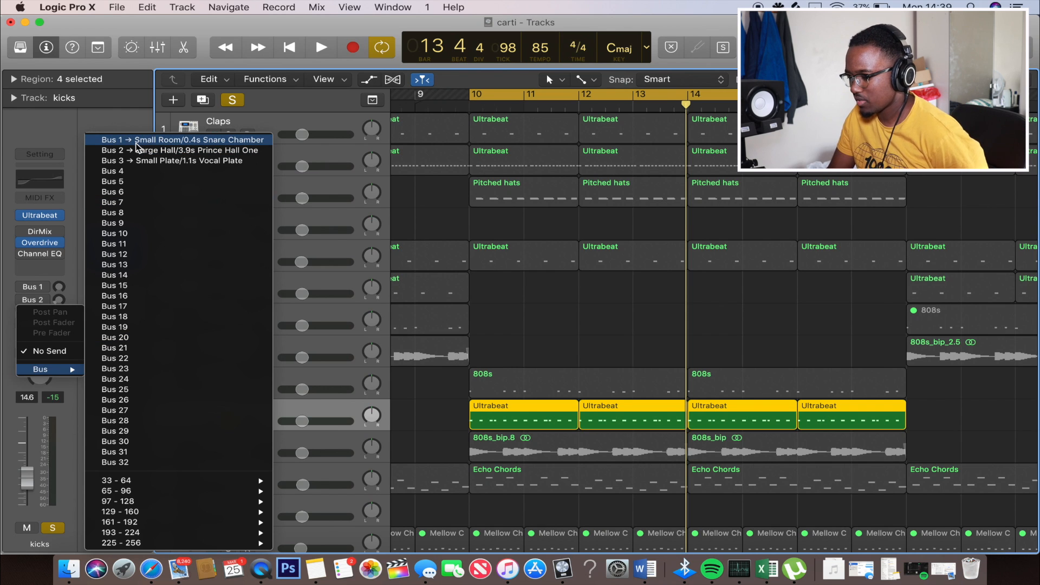
pyautogui.click(138, 171)
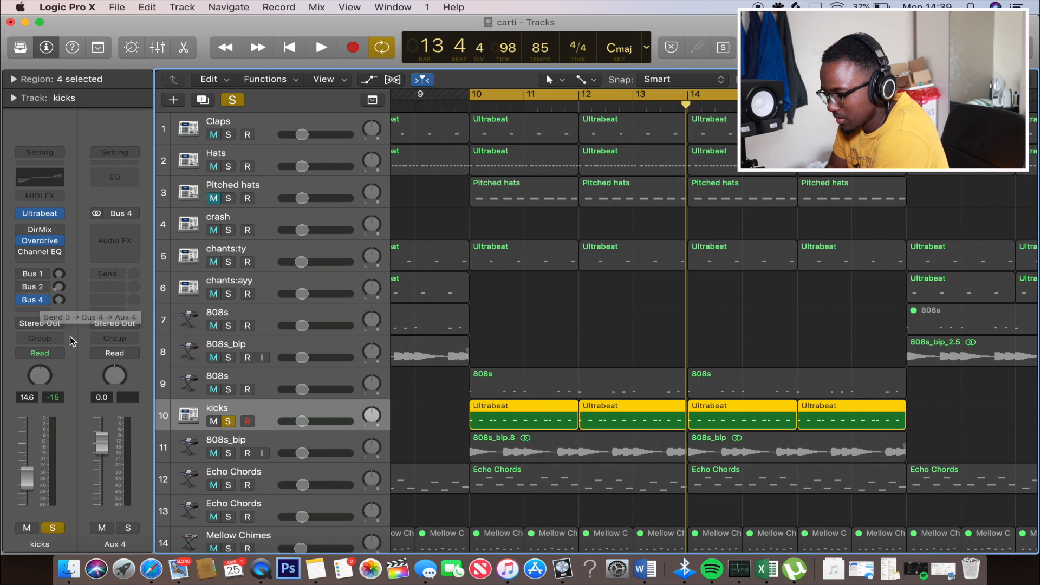
pyautogui.moveTo(58, 300); pyautogui.dragTo(66, 321)
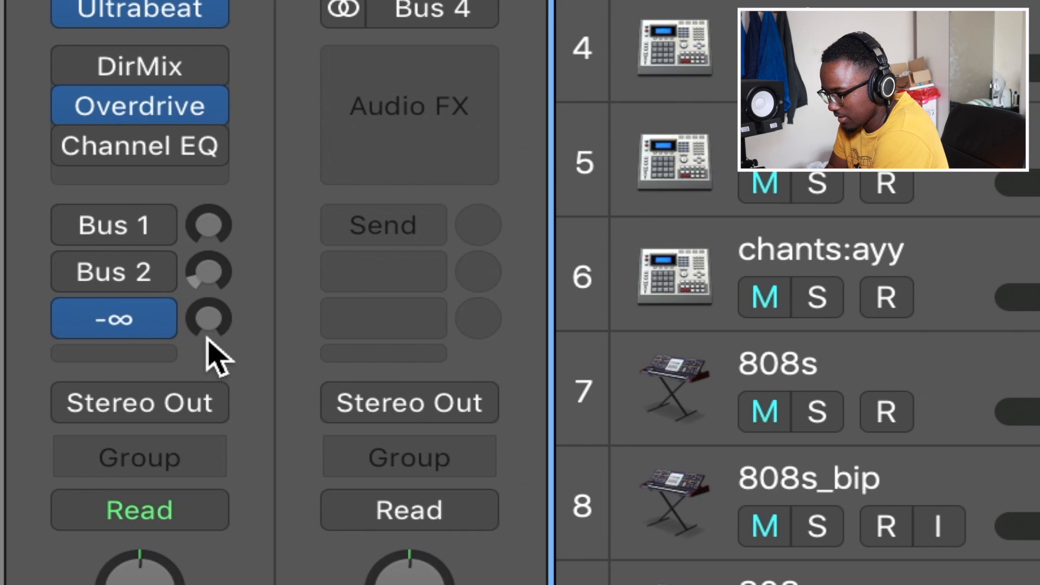
pyautogui.moveTo(210, 333); pyautogui.dragTo(186, 128)
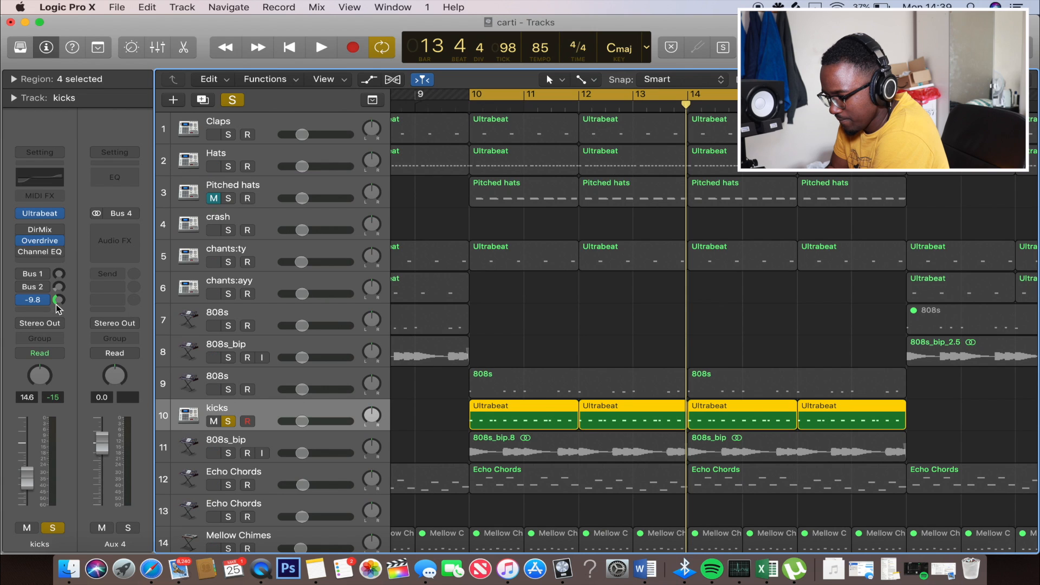
pyautogui.moveTo(56, 304); pyautogui.dragTo(43, 253)
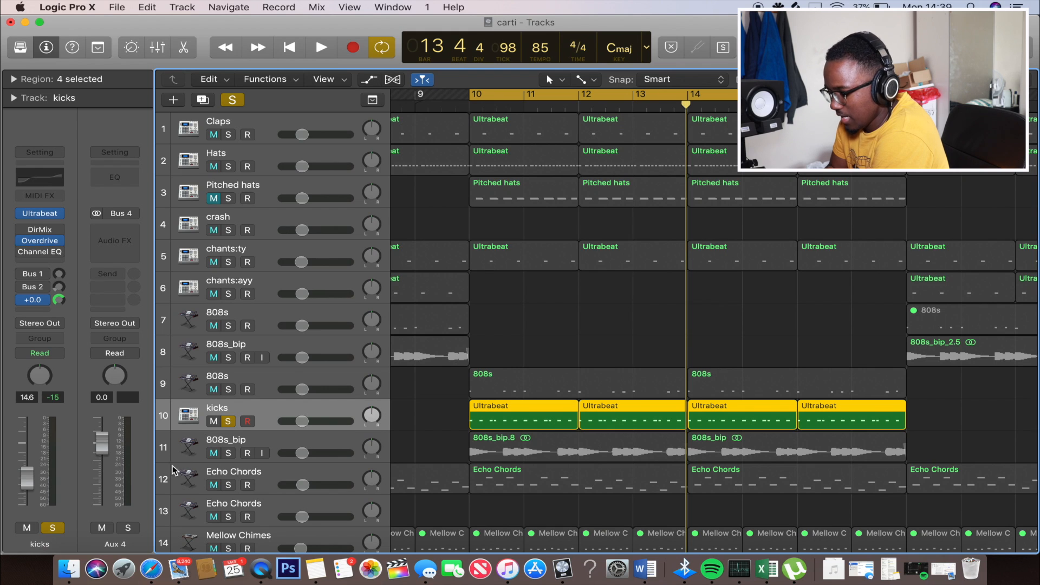
# Step: Show the mixer and find the output setting of the Aux 4 channel strip
pyautogui.click(158, 48)
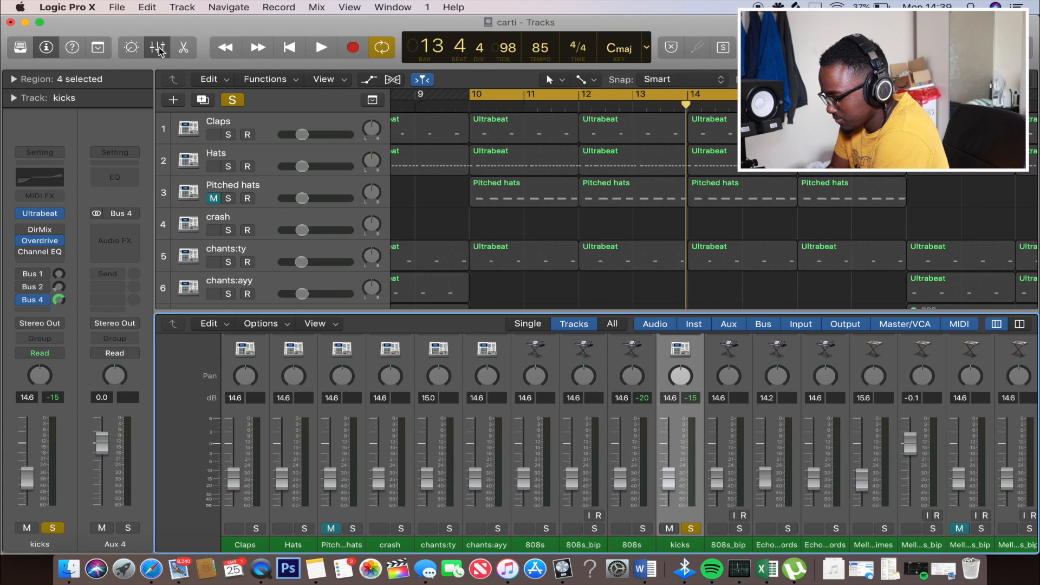
pyautogui.hscroll(6, 528, 430)
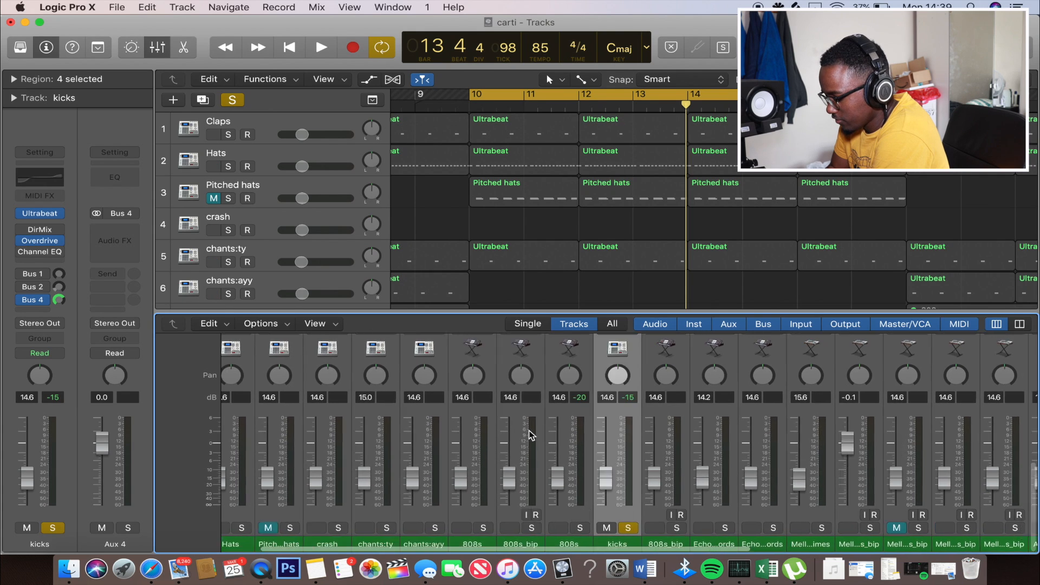
pyautogui.hscroll(3, 529, 430)
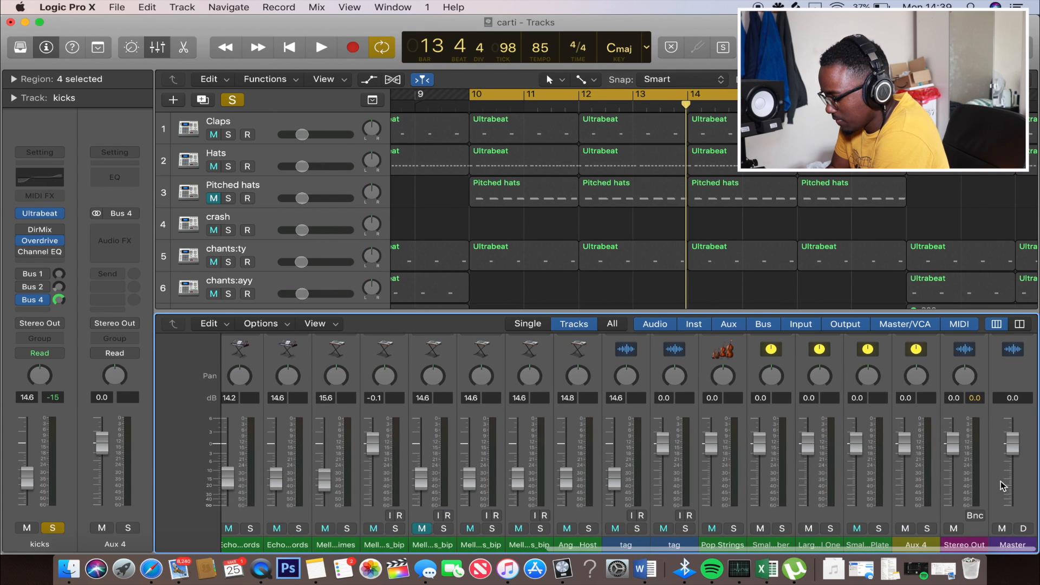
pyautogui.scroll(4, 921, 402)
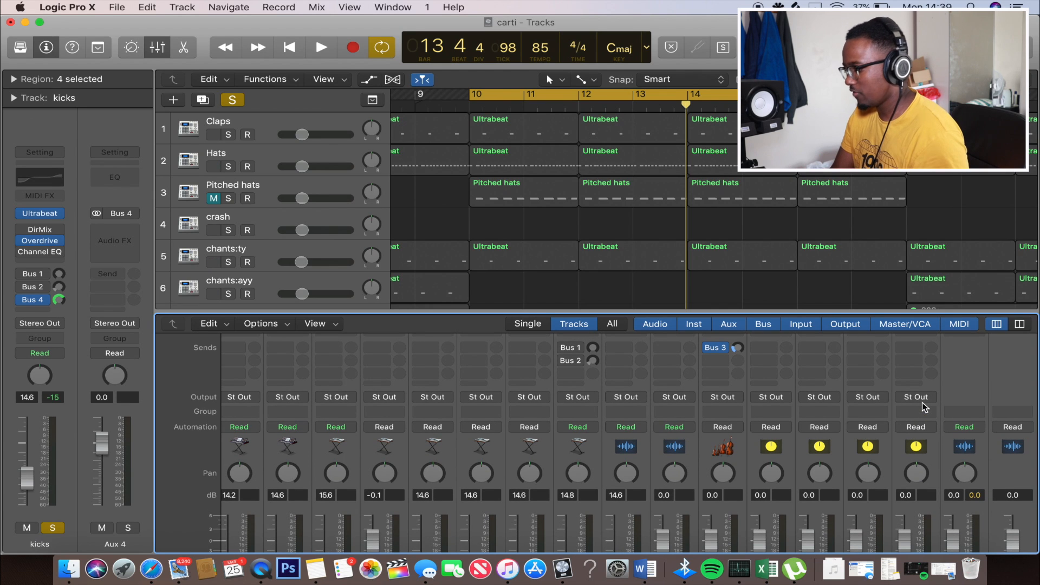
pyautogui.scroll(5, 921, 402)
pyautogui.scroll(-6, 922, 407)
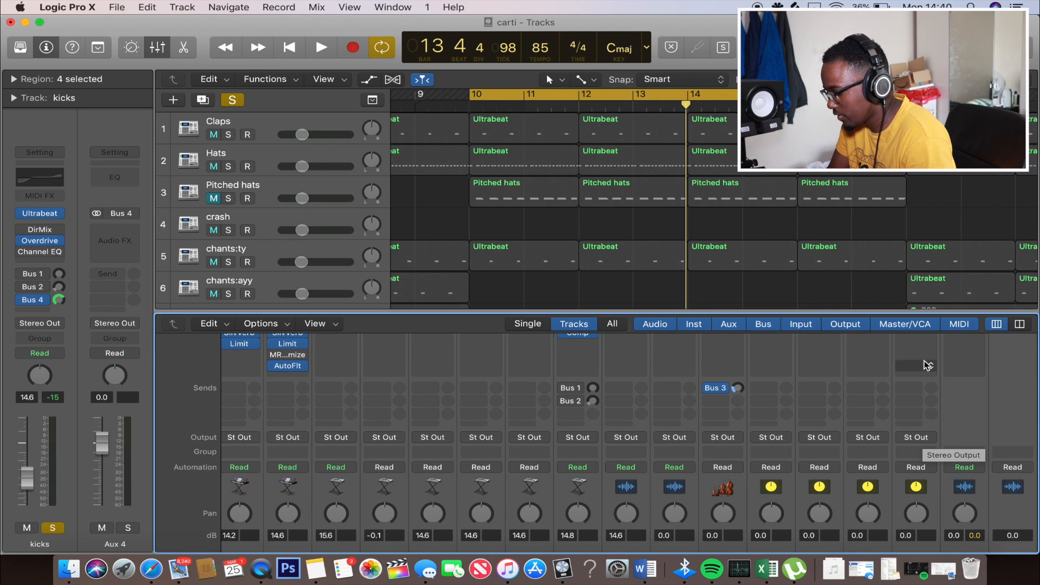
# Step: Set the output of the Aux 4 channel to No Output and play back the kicks
pyautogui.click(916, 437)
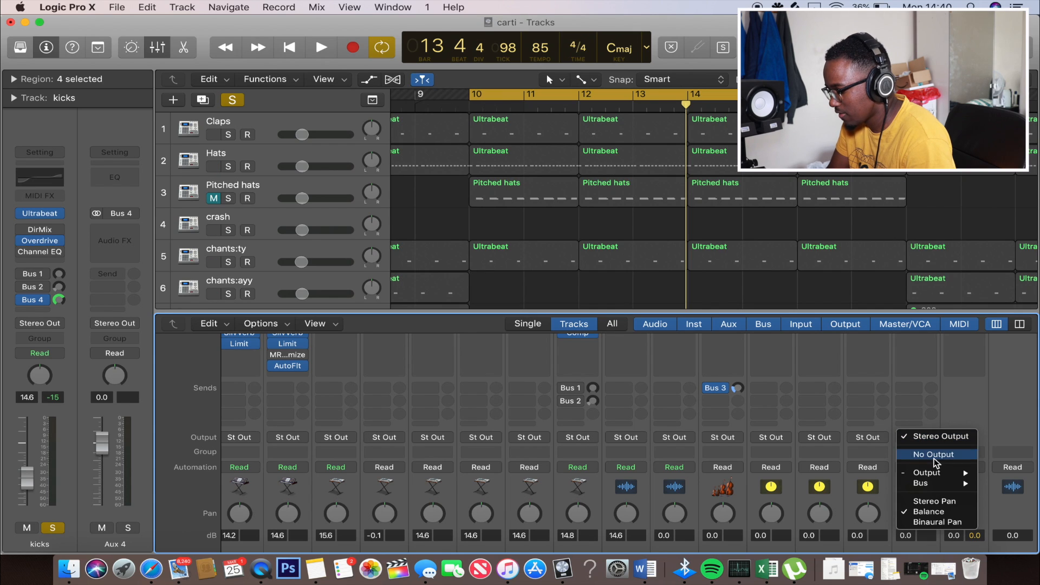
pyautogui.click(933, 459)
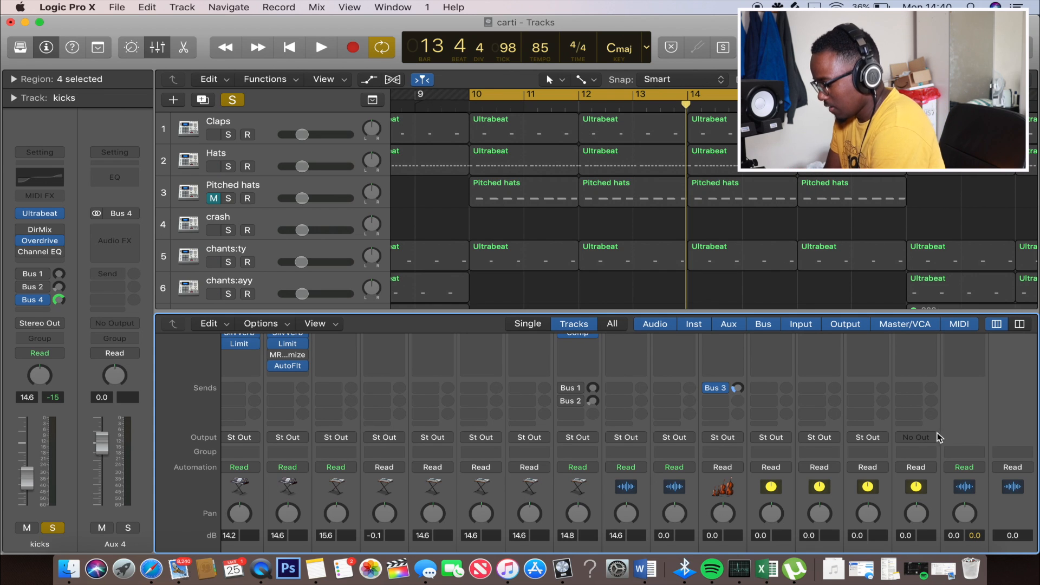
pyautogui.scroll(-4, 722, 297)
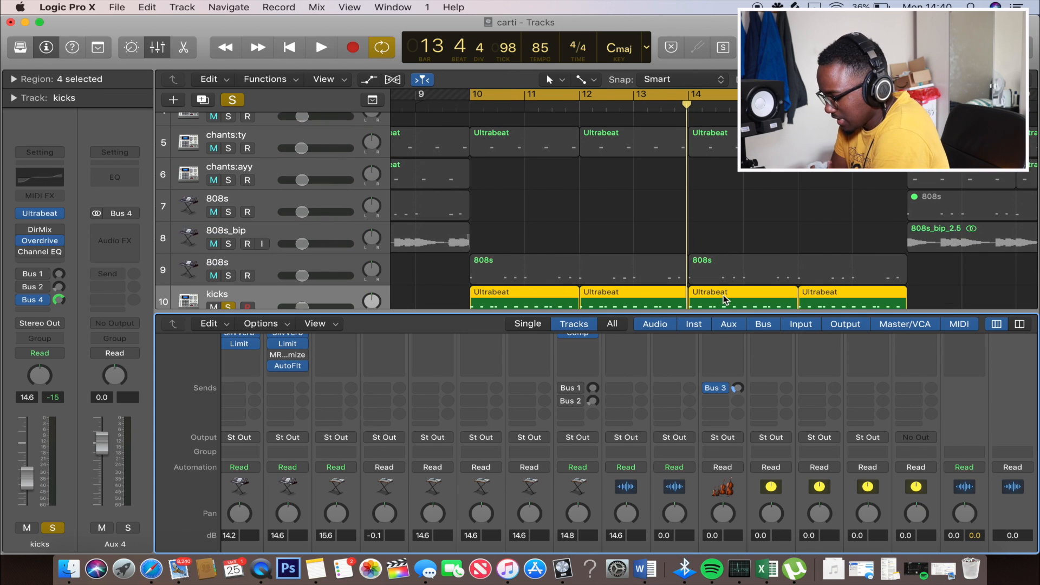
pyautogui.press('space')
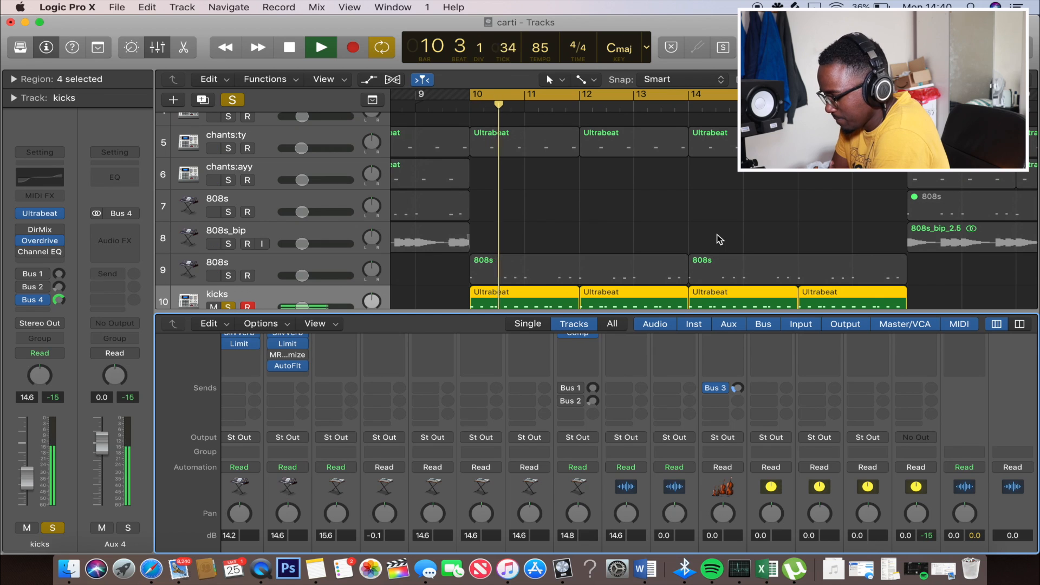
pyautogui.press('space')
# Step: Undo the output change on the Aux 4 channel and play back the kicks again
pyautogui.click(148, 7)
pyautogui.click(156, 20)
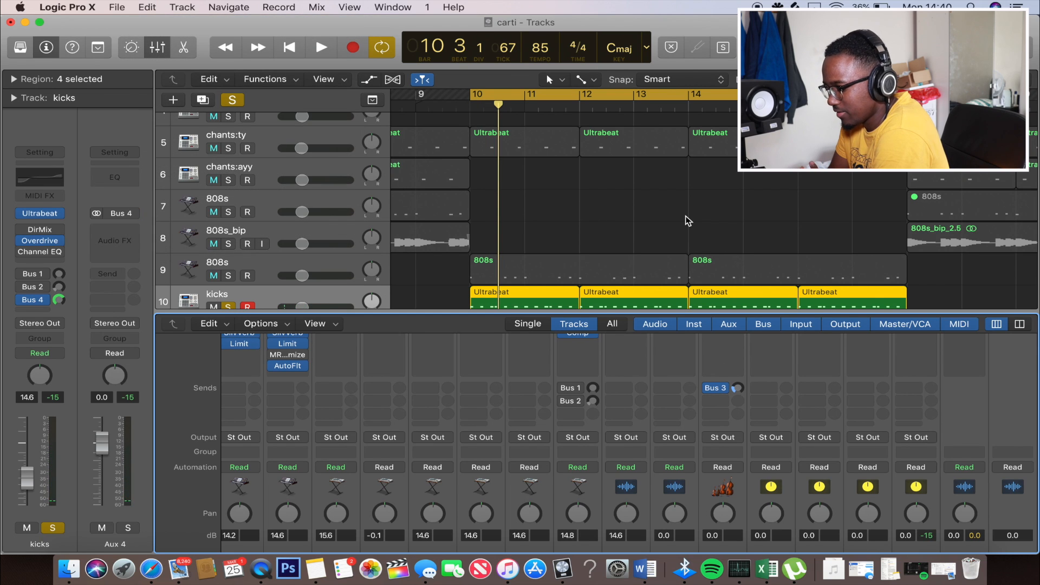
pyautogui.press('space')
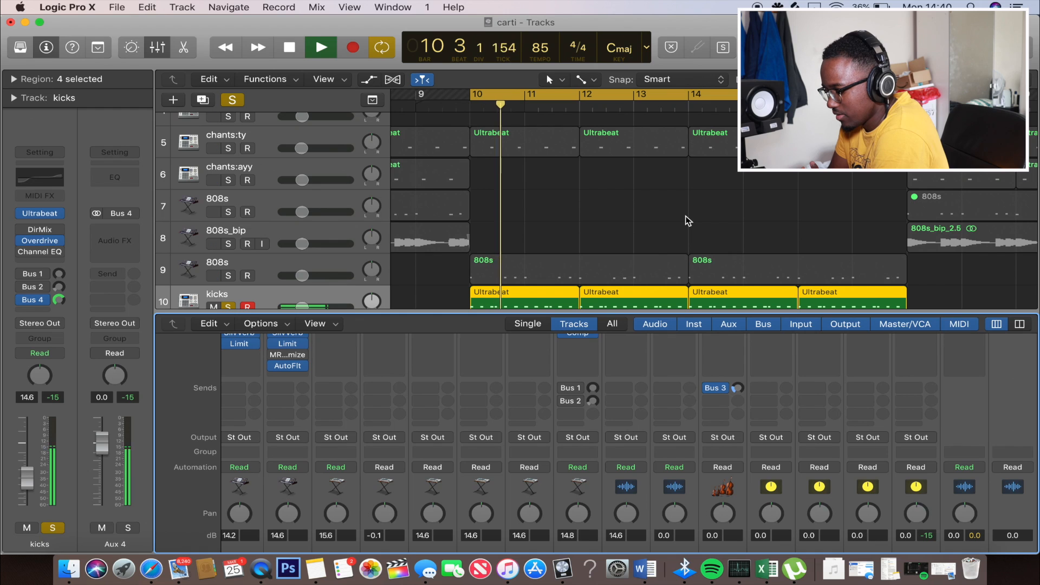
pyautogui.press('space')
pyautogui.click(879, 440)
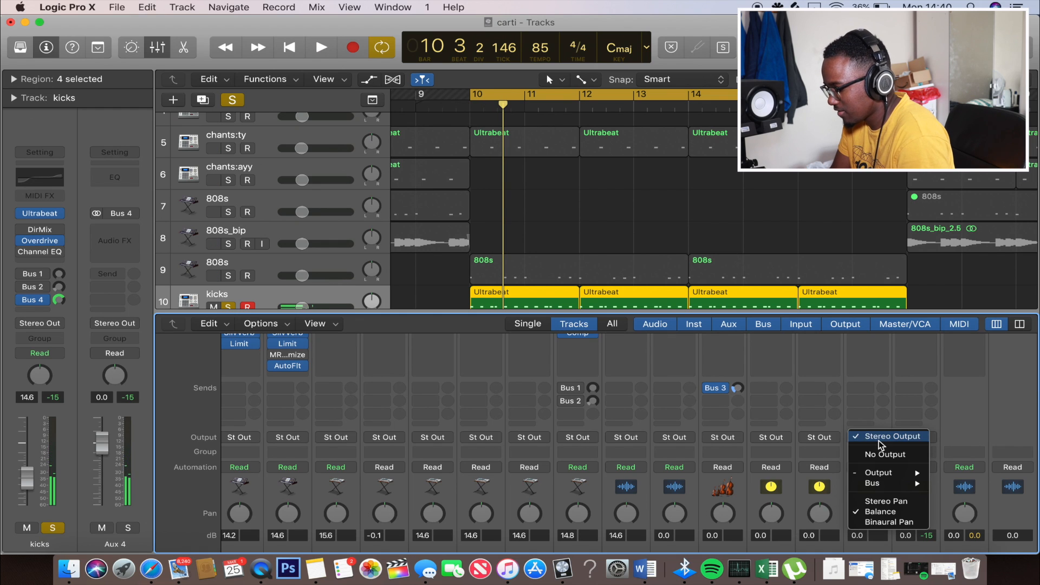
pyautogui.click(882, 453)
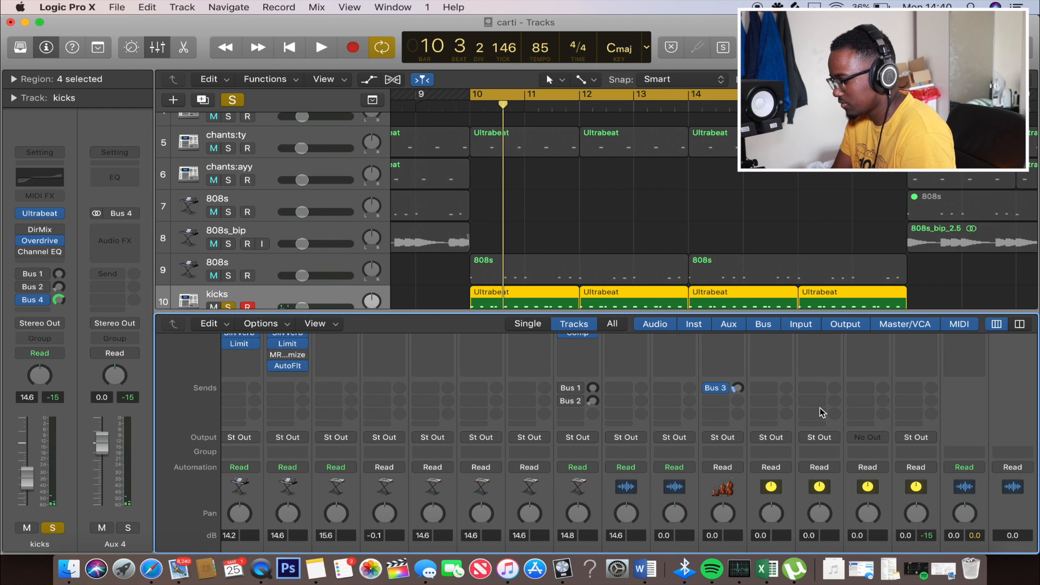
pyautogui.scroll(-2, 820, 413)
pyautogui.scroll(-5, 834, 406)
pyautogui.scroll(4, 866, 395)
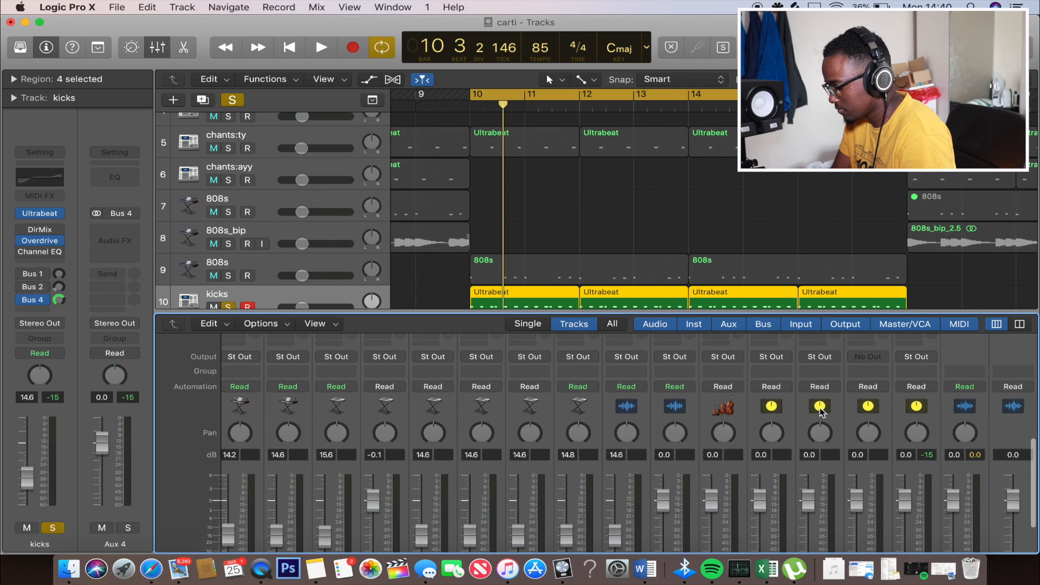
pyautogui.click(878, 390)
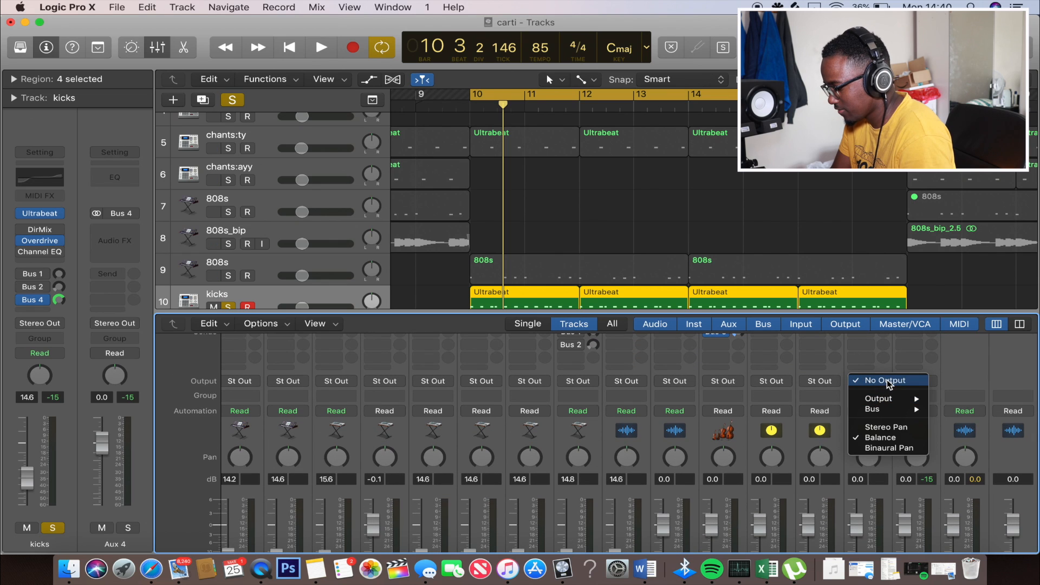
pyautogui.click(160, 10)
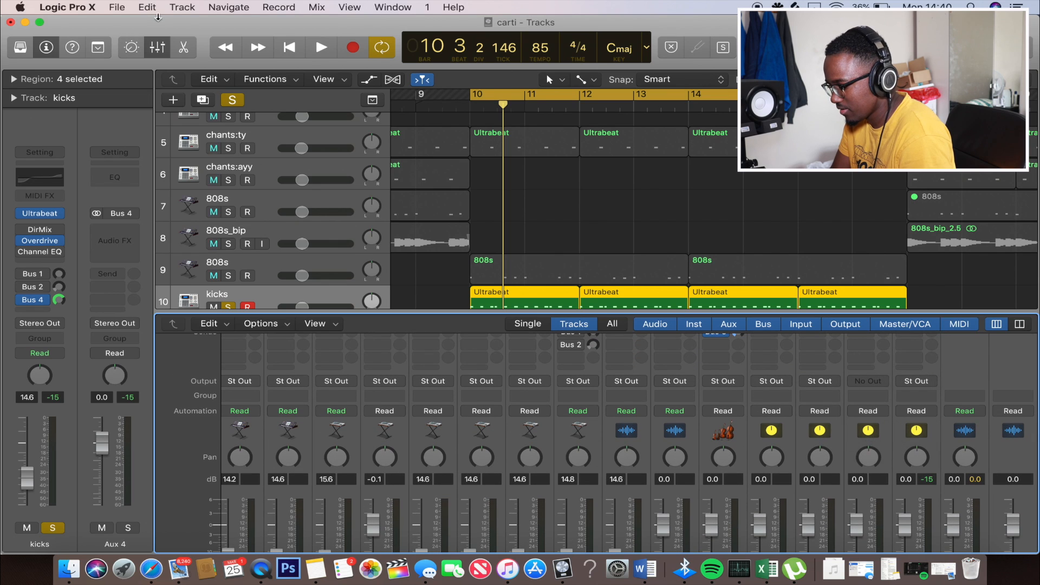
pyautogui.click(150, 10)
pyautogui.click(162, 22)
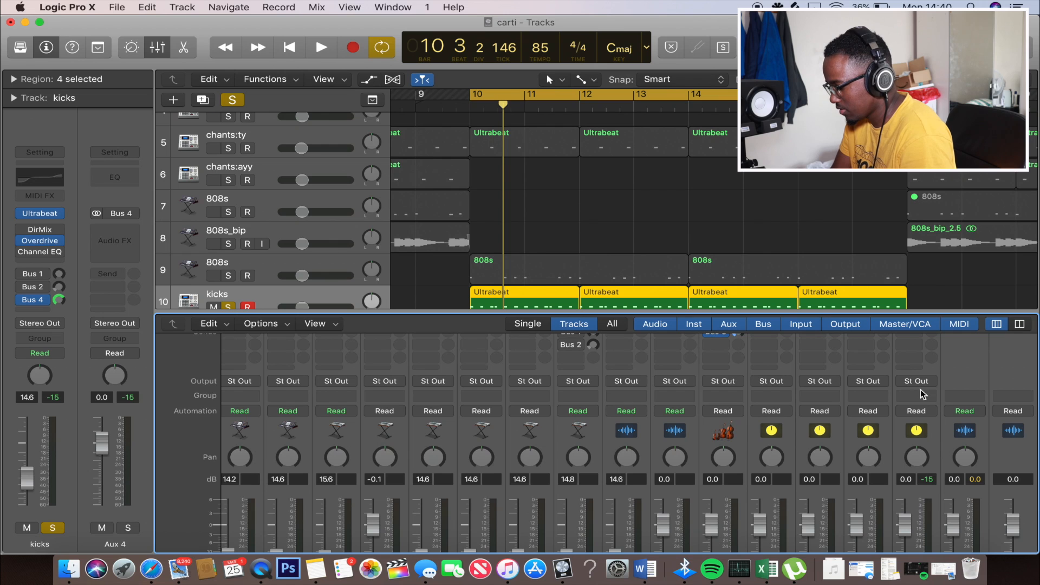
# Step: Set the output of the Aux 4 channel strip to No Output and play back the kicks
pyautogui.click(926, 385)
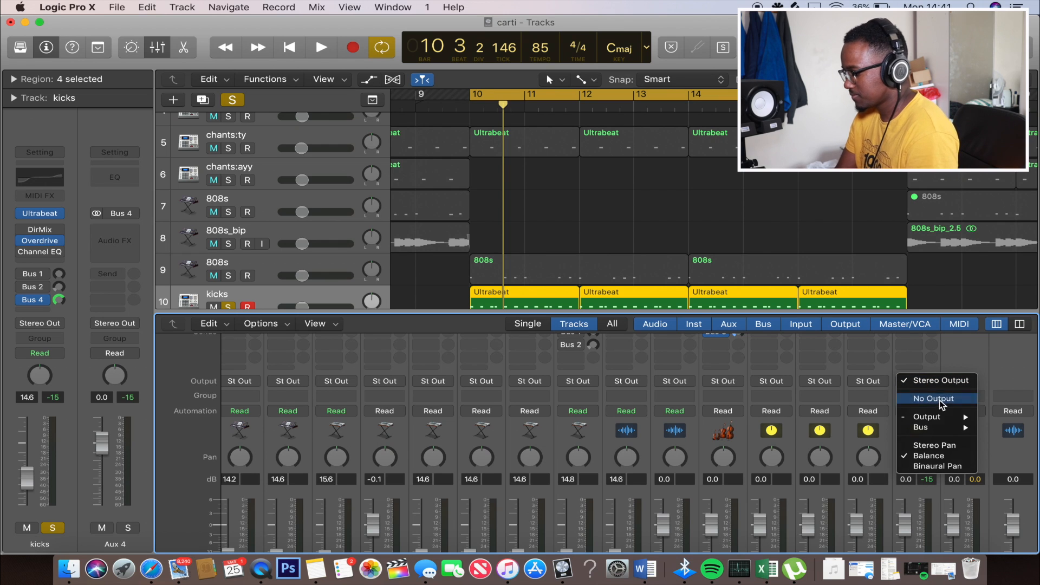
pyautogui.click(889, 378)
pyautogui.press('space')
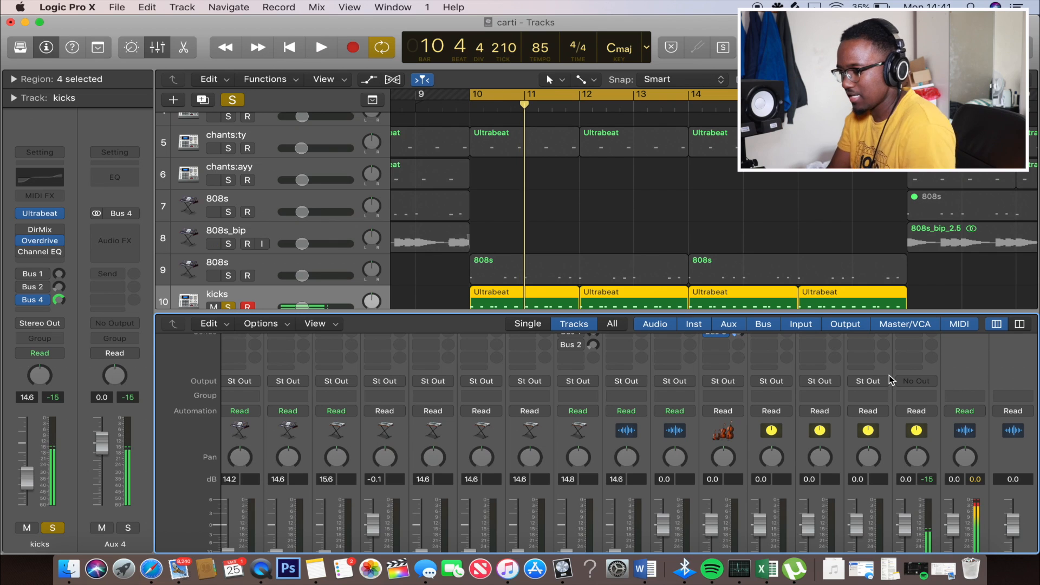
pyautogui.press('space')
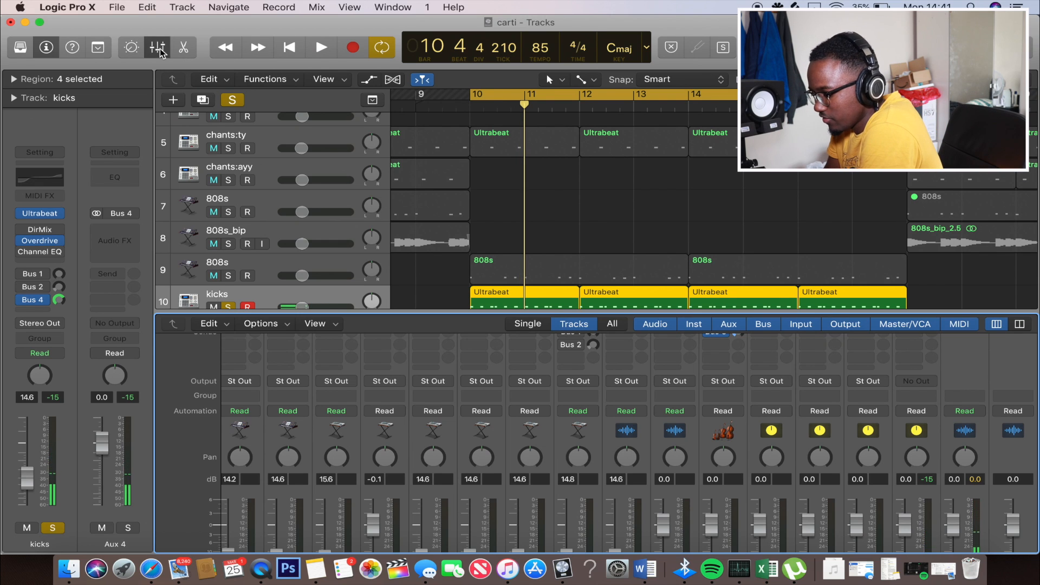
# Step: Hide the mixer and clear the solo from all tracks
pyautogui.press('x')
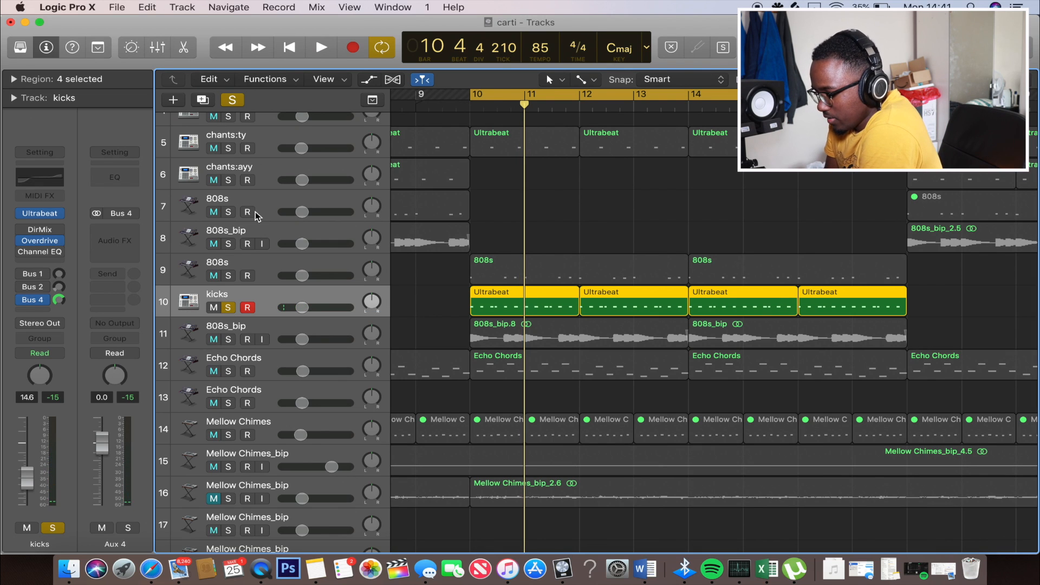
pyautogui.scroll(2, 285, 297)
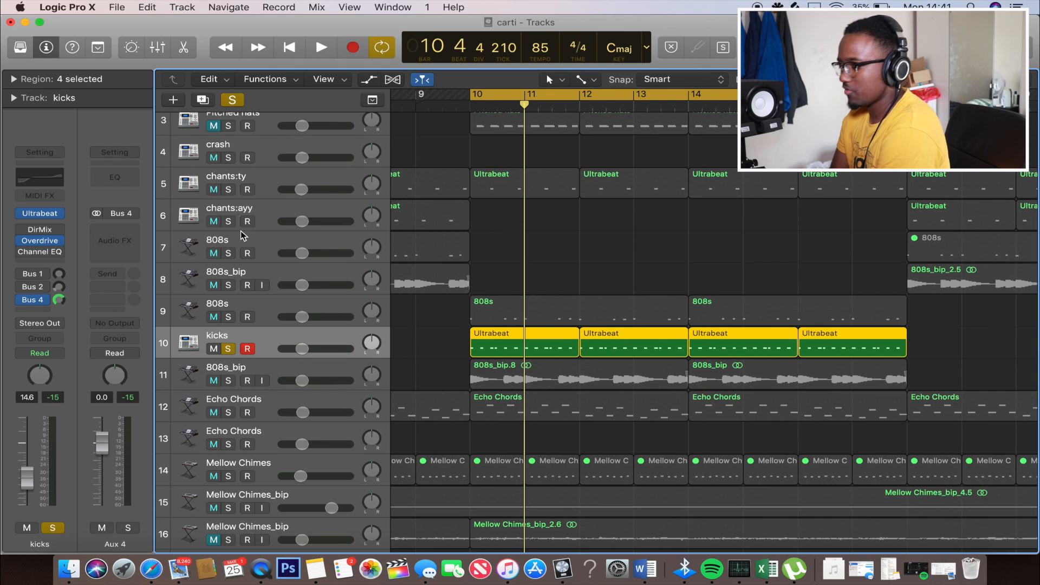
pyautogui.click(233, 101)
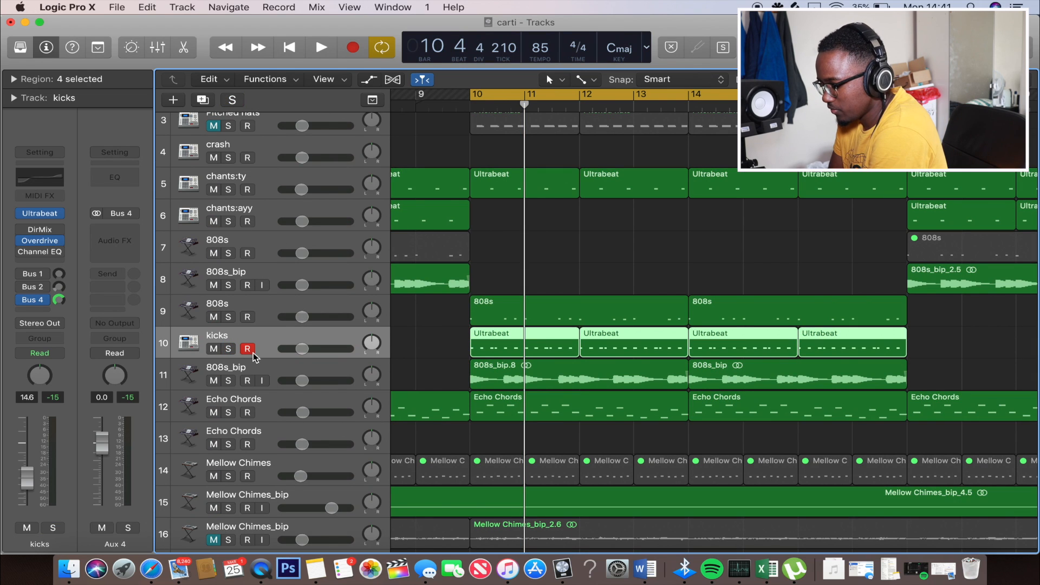
# Step: Mute the 808s_bip track on track 11 and solo the 808s on track 9 together with the kicks
pyautogui.click(218, 368)
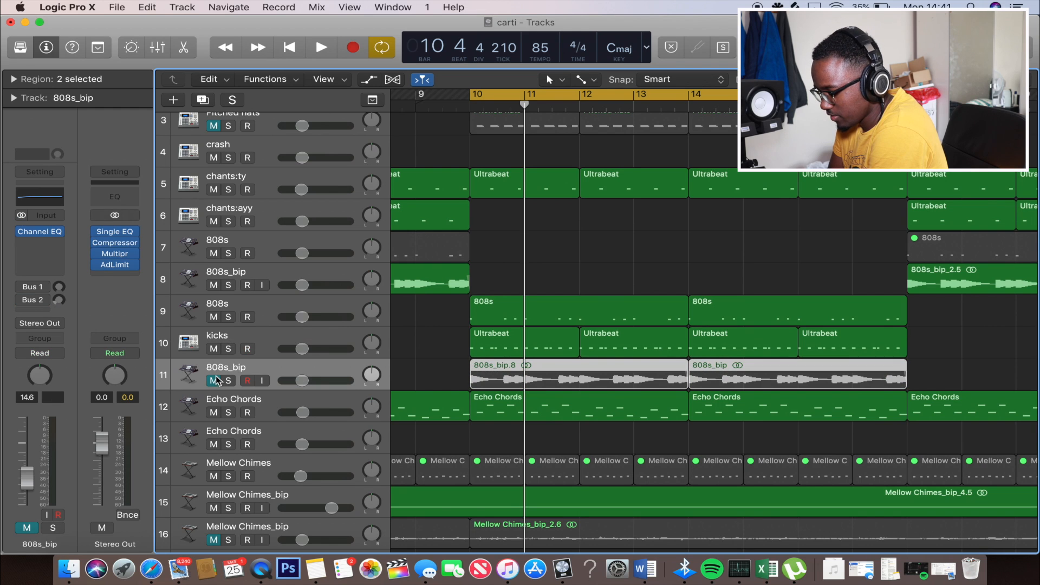
pyautogui.click(231, 307)
pyautogui.click(230, 320)
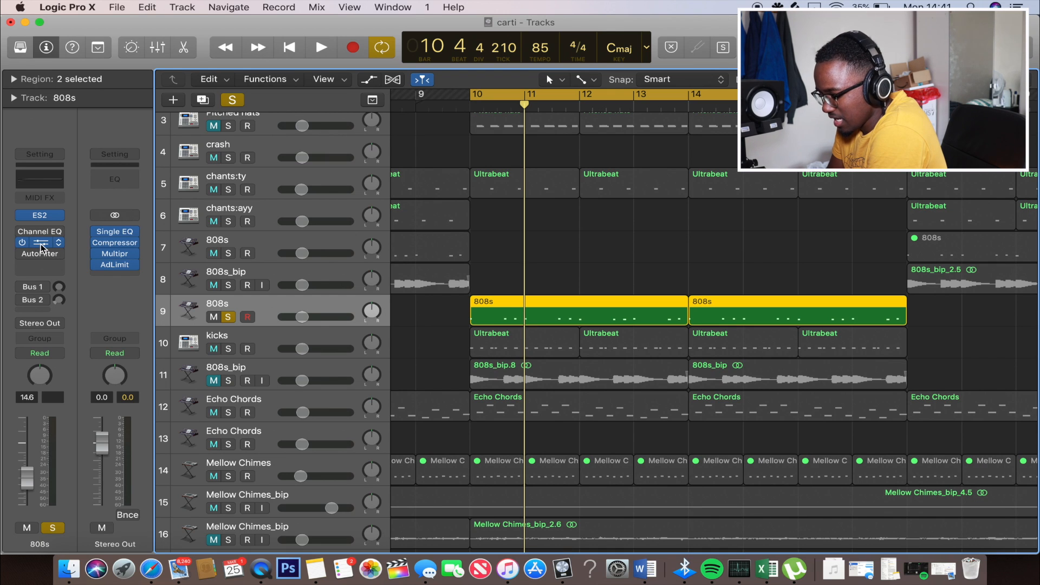
pyautogui.click(40, 244)
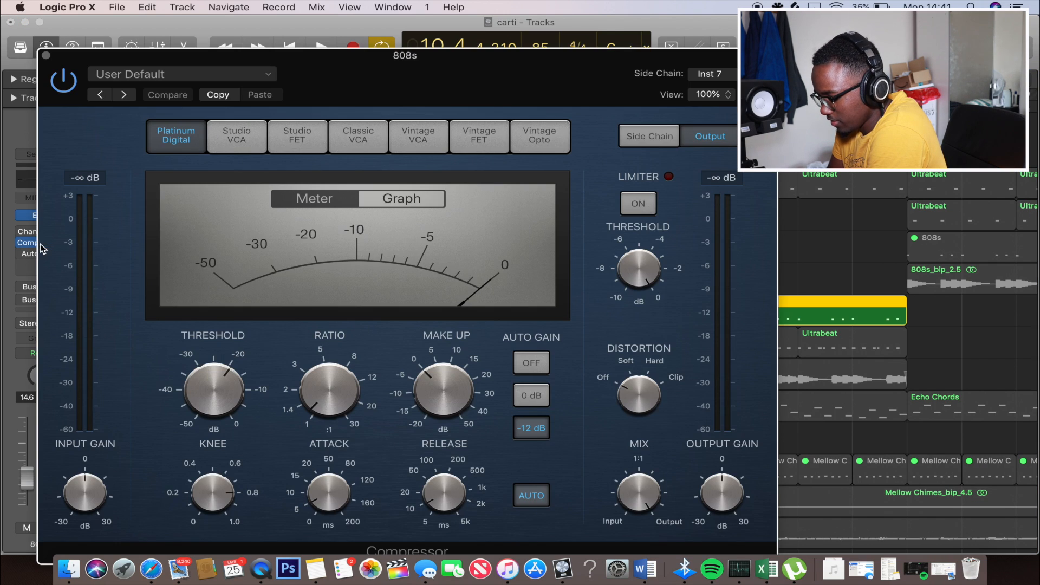
pyautogui.click(44, 57)
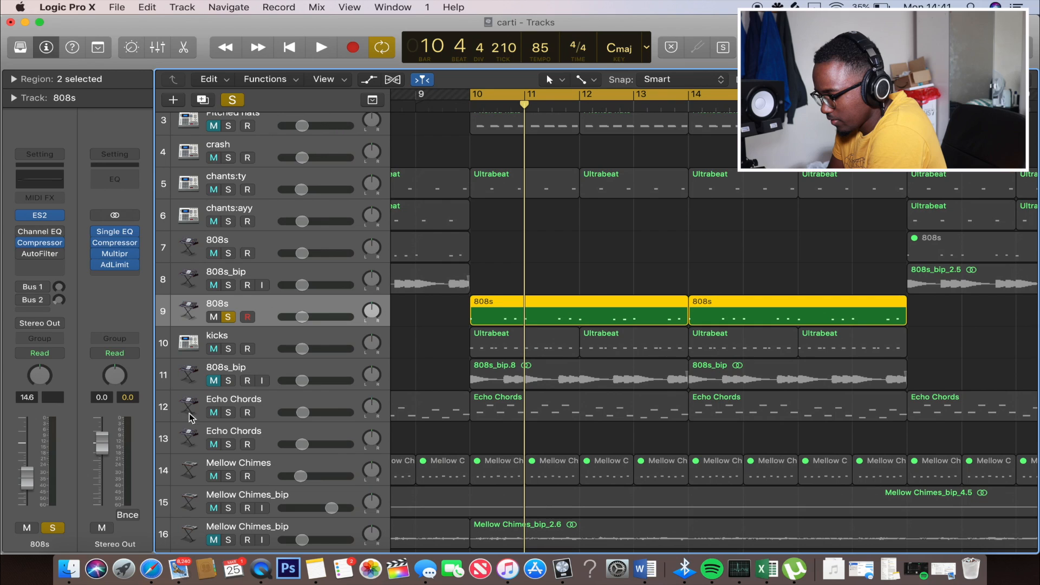
pyautogui.click(228, 349)
# Step: Set the side chain of the 808s track's Compressor to Bus 4 and view its graph display
pyautogui.click(41, 243)
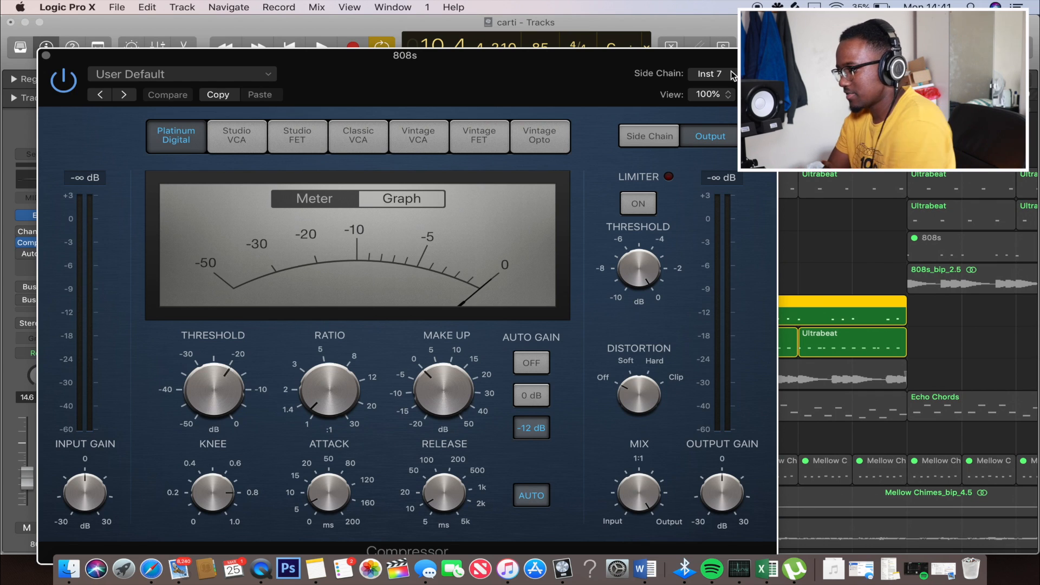
pyautogui.click(711, 74)
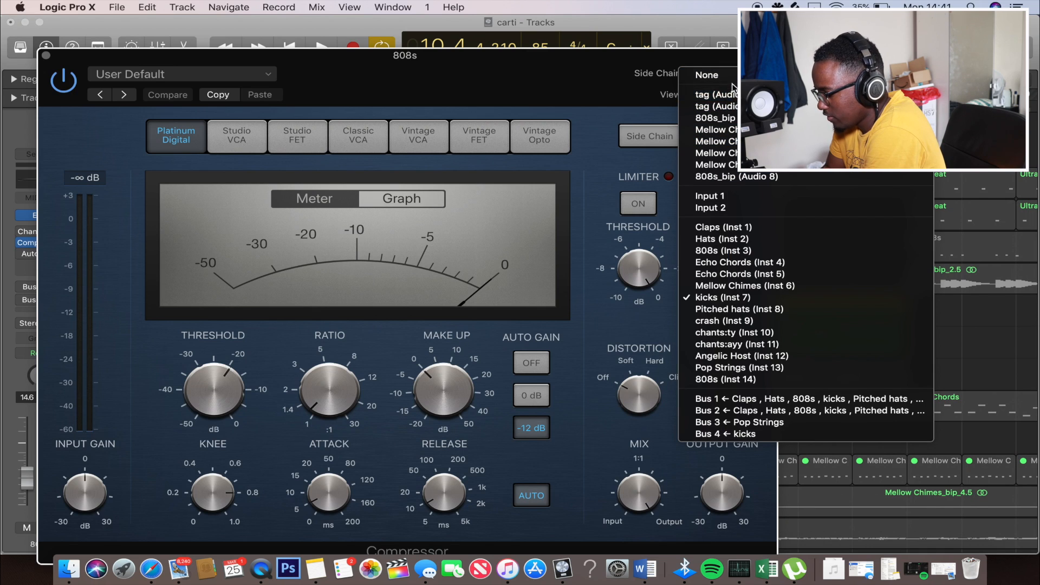
pyautogui.click(742, 434)
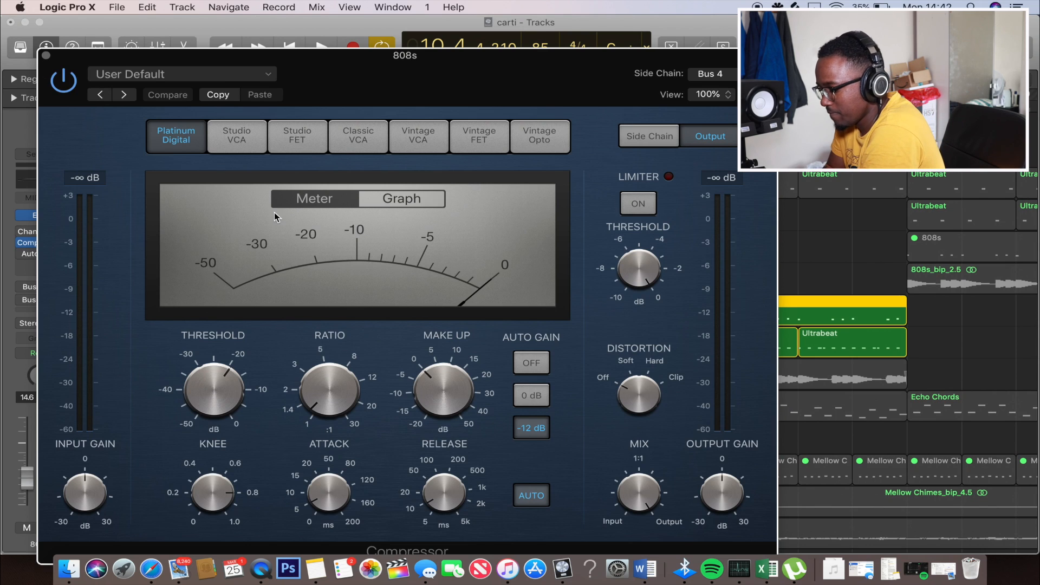
pyautogui.click(417, 202)
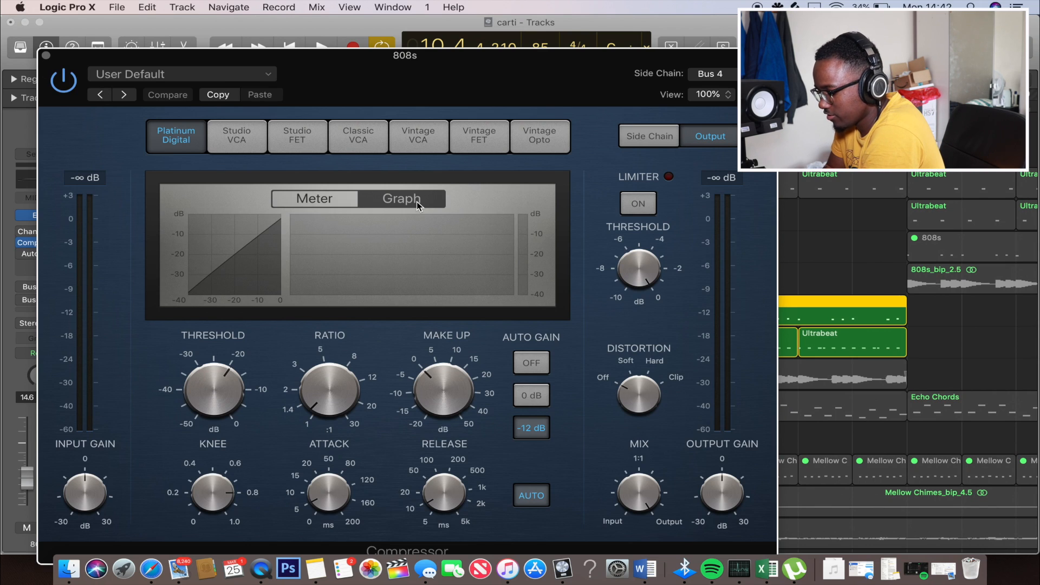
pyautogui.press('space')
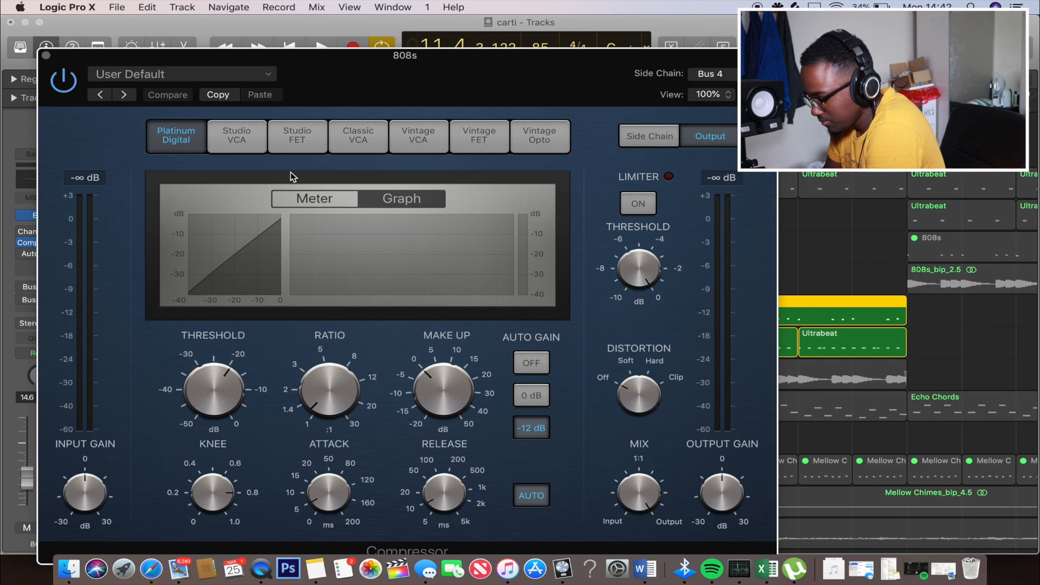
pyautogui.click(47, 56)
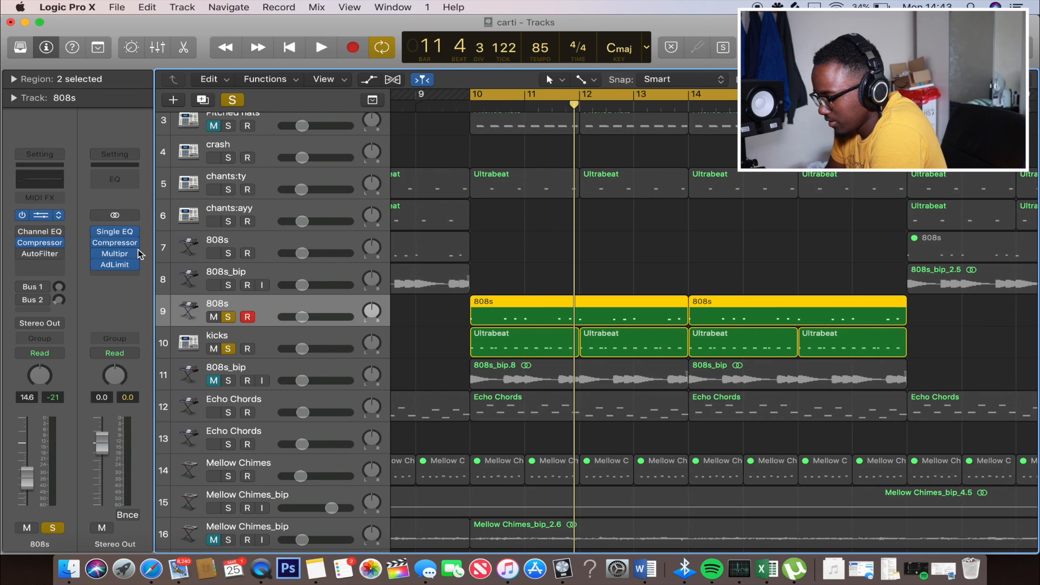
# Step: Play back the 808s without the kicks and review the envelope settings in the ES2 synth
pyautogui.click(53, 218)
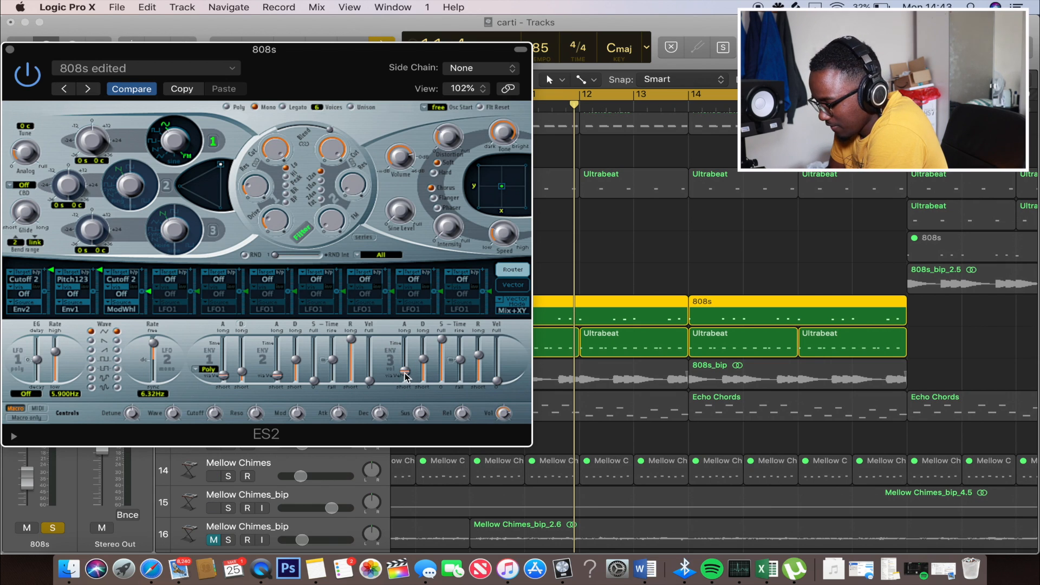
pyautogui.click(10, 50)
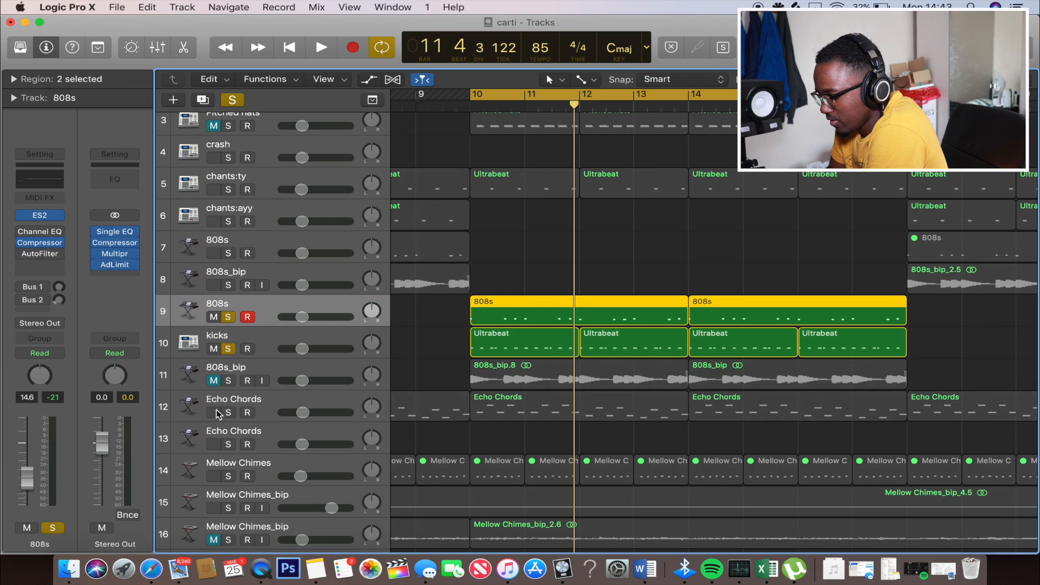
pyautogui.click(229, 349)
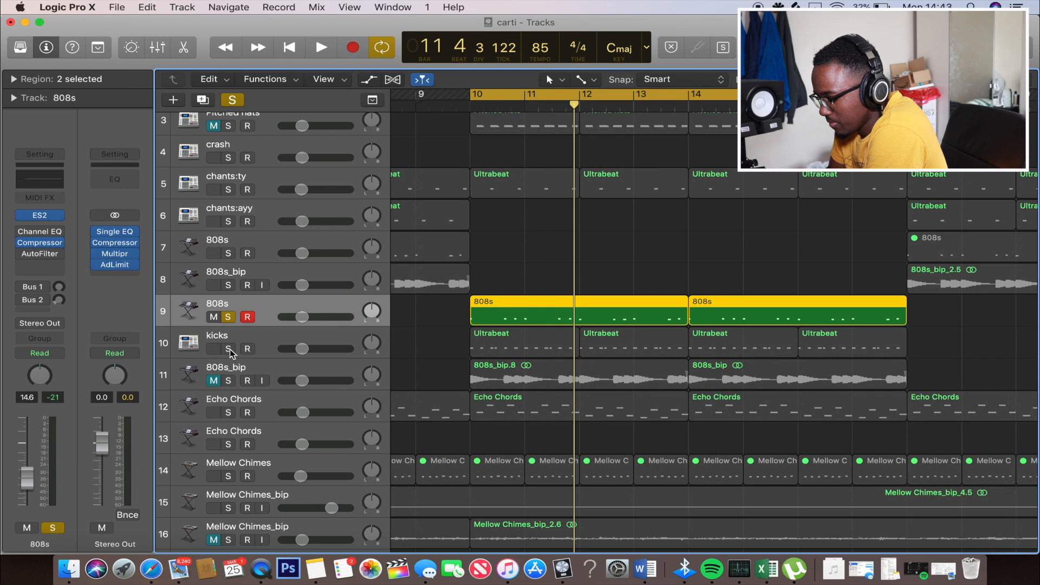
pyautogui.press('space')
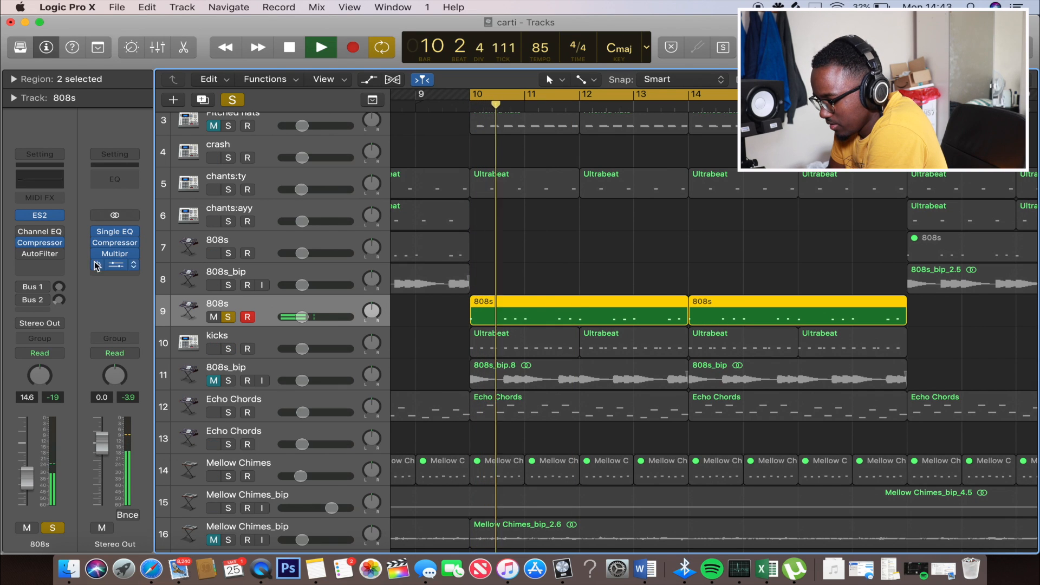
pyautogui.click(47, 217)
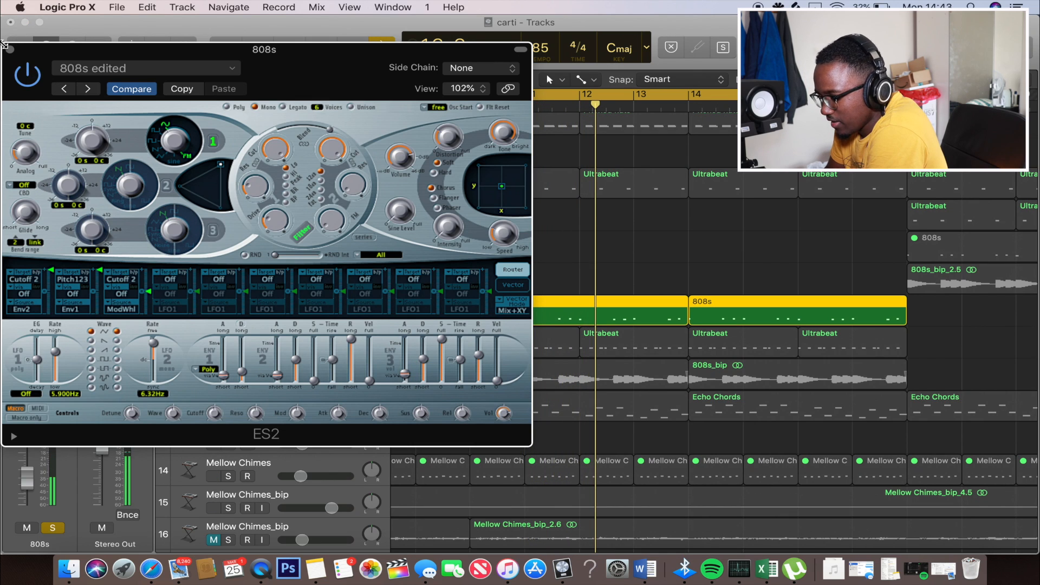
pyautogui.click(7, 49)
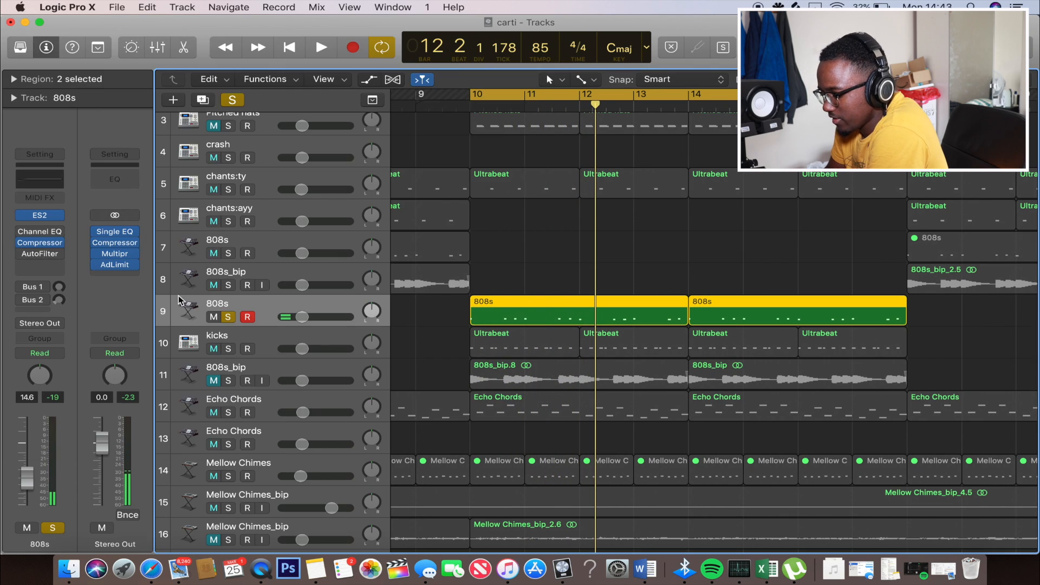
# Step: Solo the kicks again and reopen the 808s Compressor with its graph display and Side Chain settings showing
pyautogui.click(229, 349)
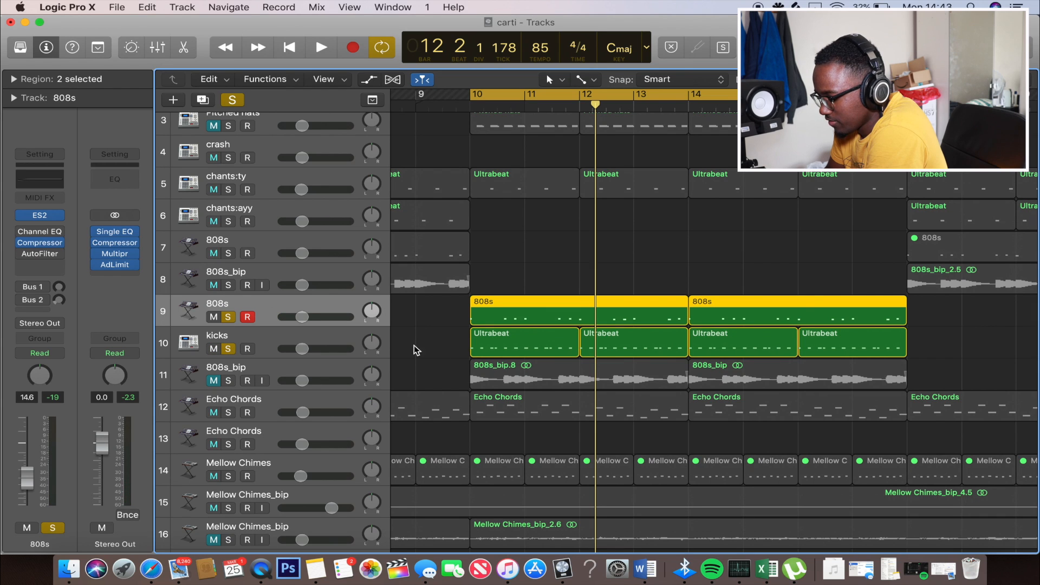
pyautogui.click(46, 238)
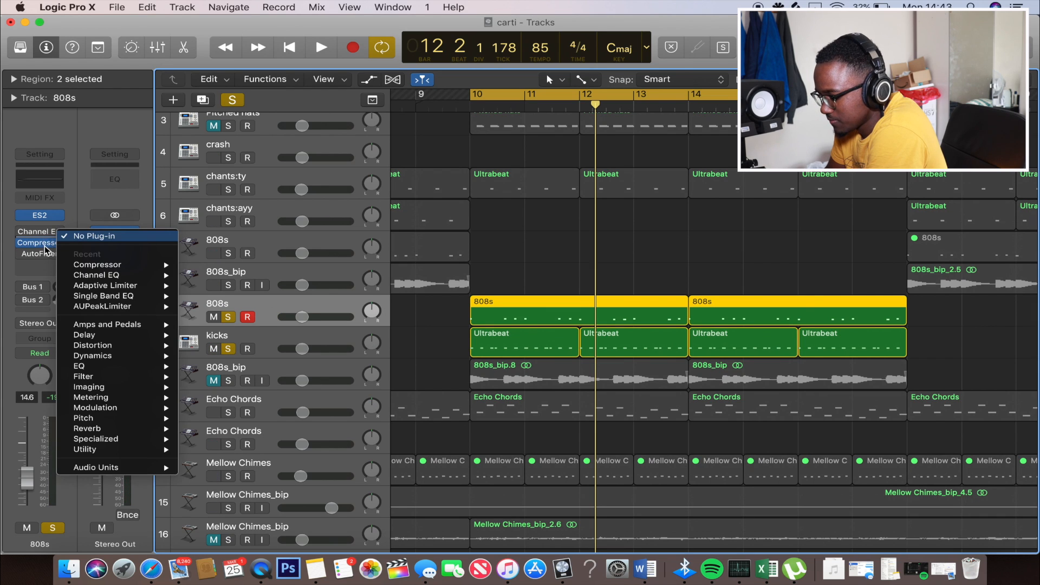
pyautogui.click(46, 249)
pyautogui.click(43, 247)
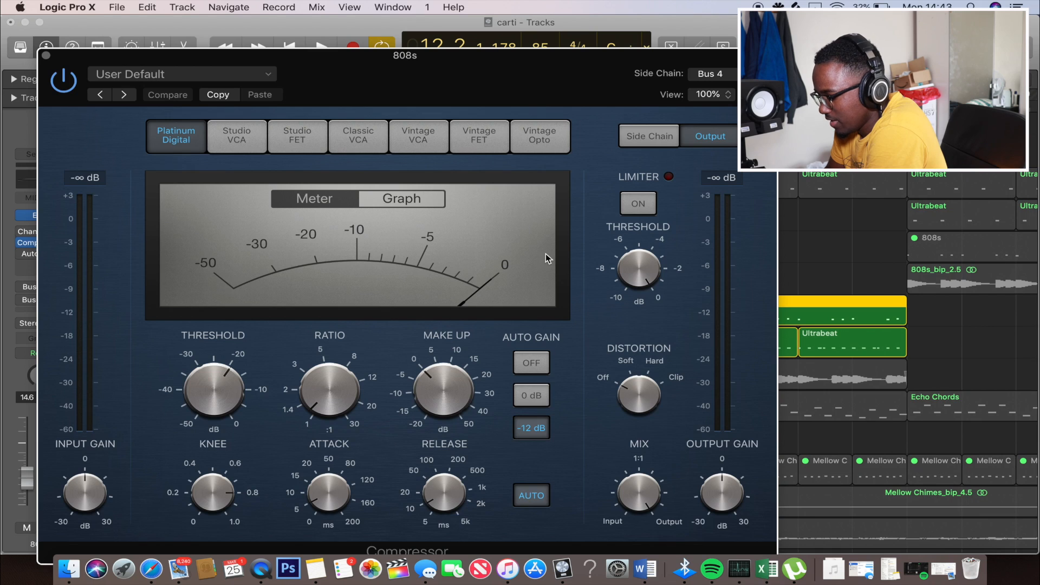
pyautogui.click(412, 200)
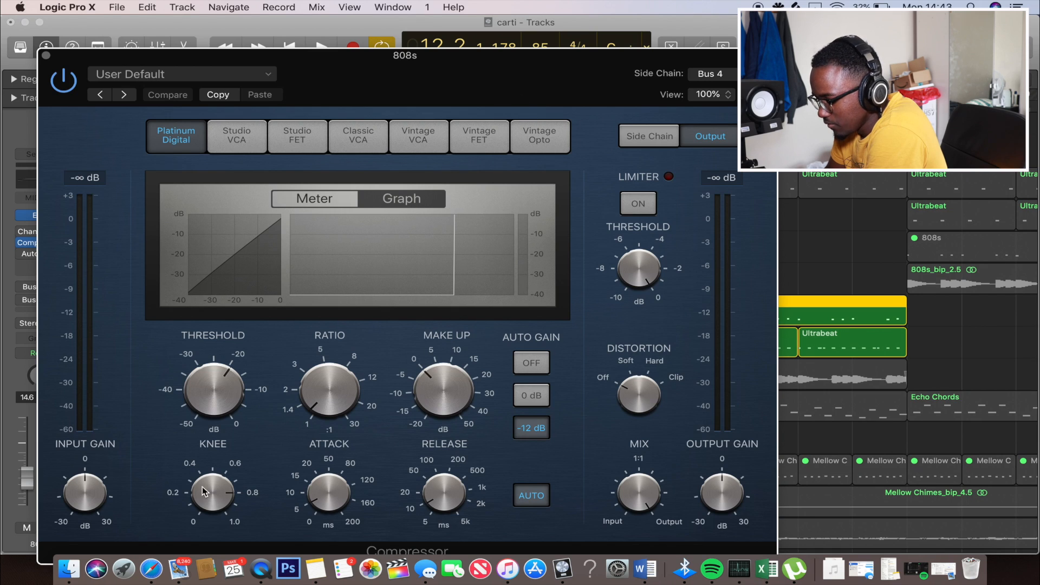
pyautogui.moveTo(204, 412)
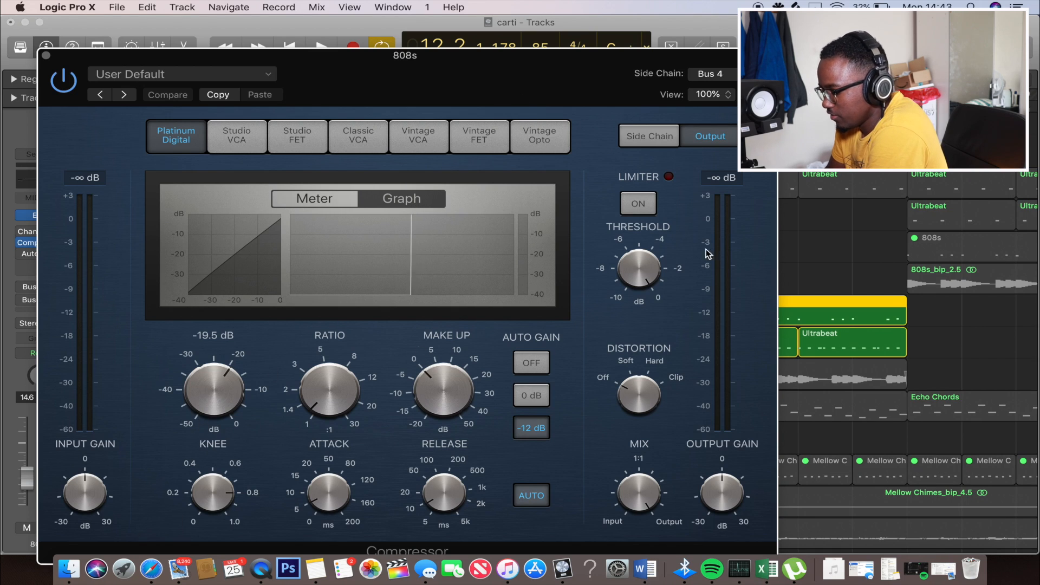
pyautogui.click(643, 140)
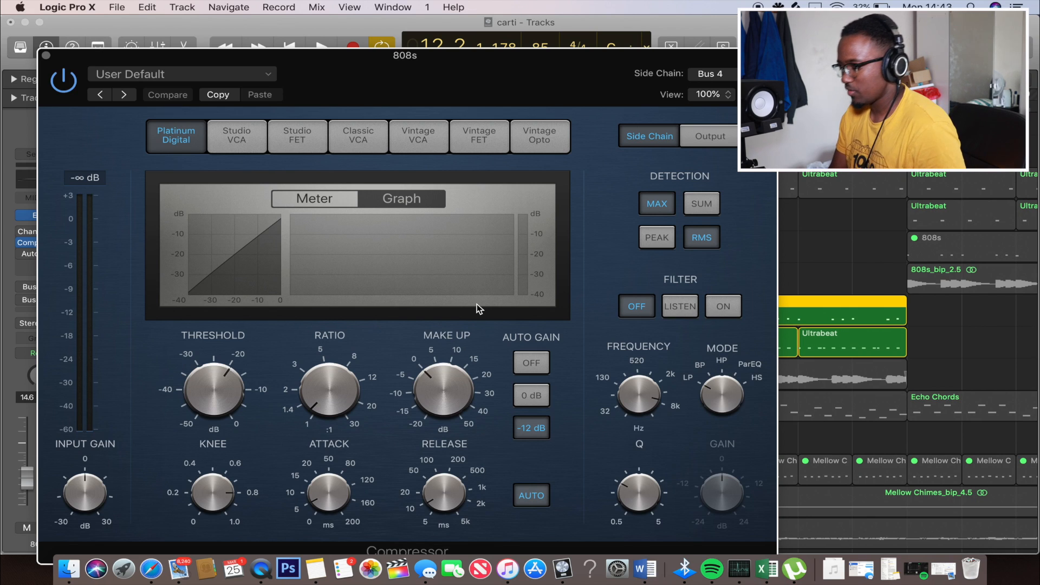
pyautogui.moveTo(381, 92); pyautogui.dragTo(316, 79)
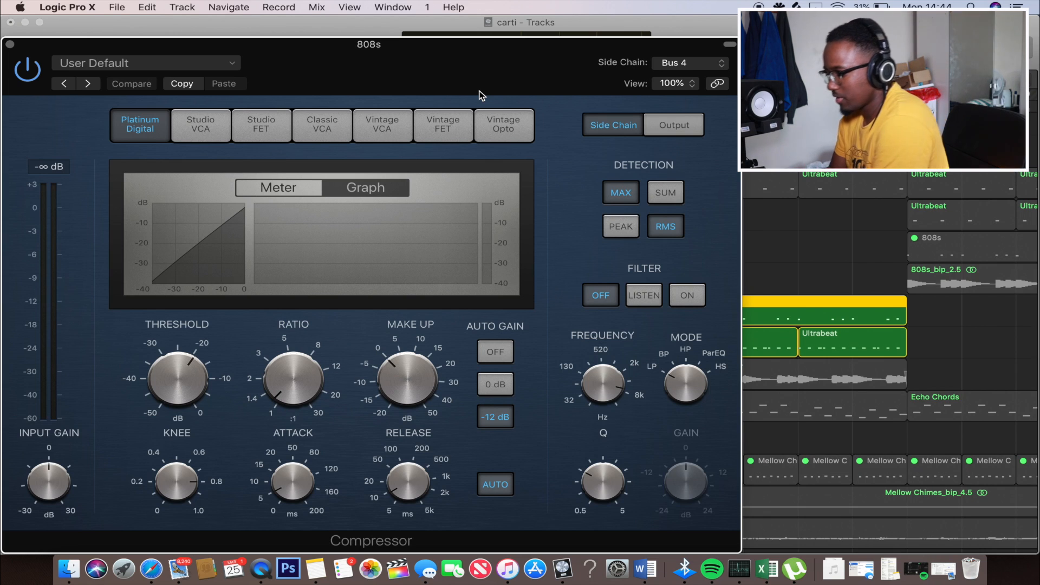
# Step: During playback of the soloed 808s and kicks, lower the Compressor threshold to about -30 dB and raise the ratio to about 1.9:1
pyautogui.press('space')
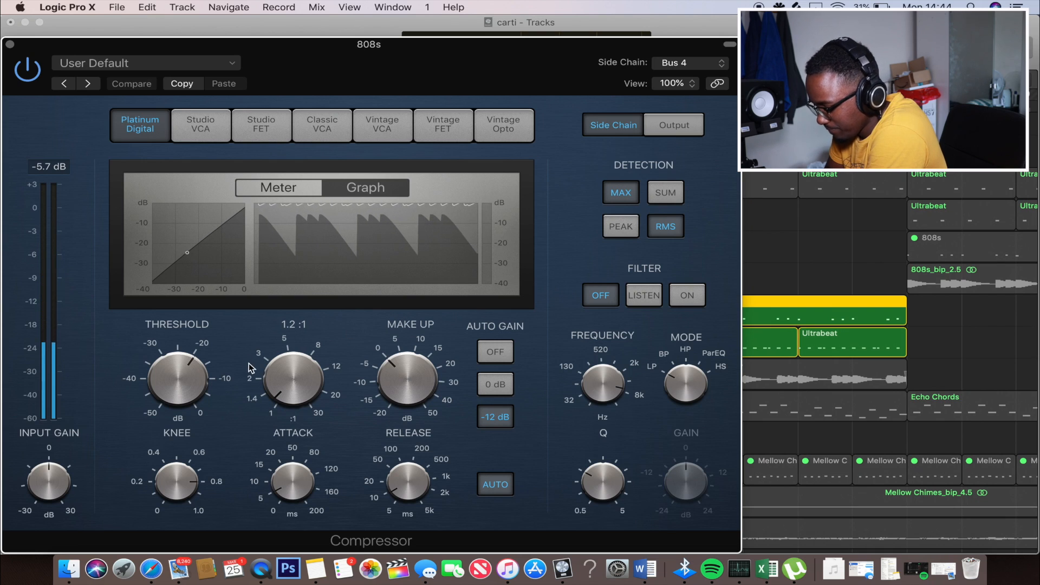
pyautogui.moveTo(189, 376)
pyautogui.mouseDown()
pyautogui.moveTo(181, 428)
pyautogui.moveTo(183, 381)
pyautogui.mouseUp()
pyautogui.moveTo(290, 392); pyautogui.dragTo(278, 370)
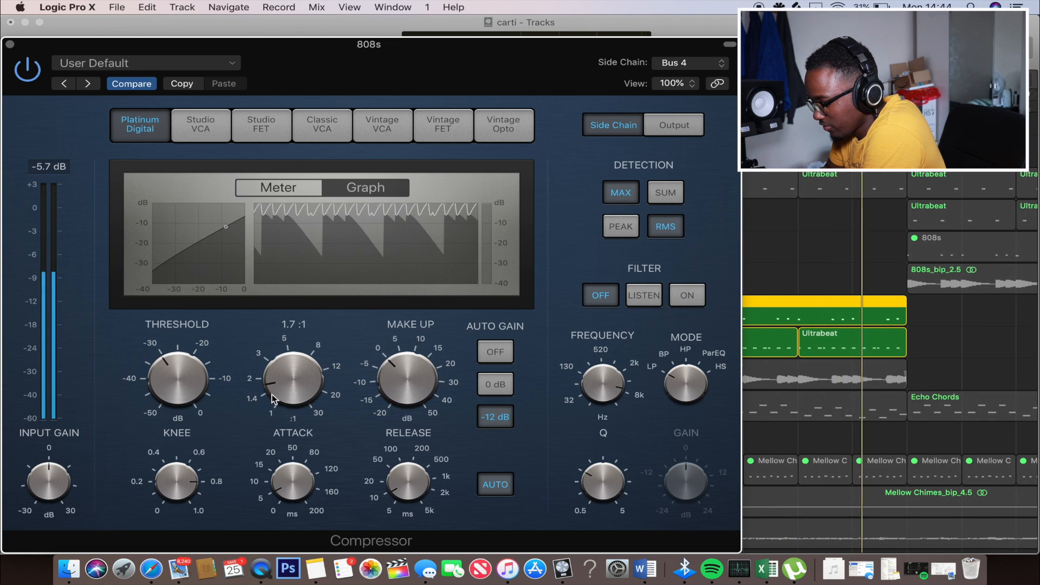
pyautogui.moveTo(301, 368); pyautogui.dragTo(302, 363)
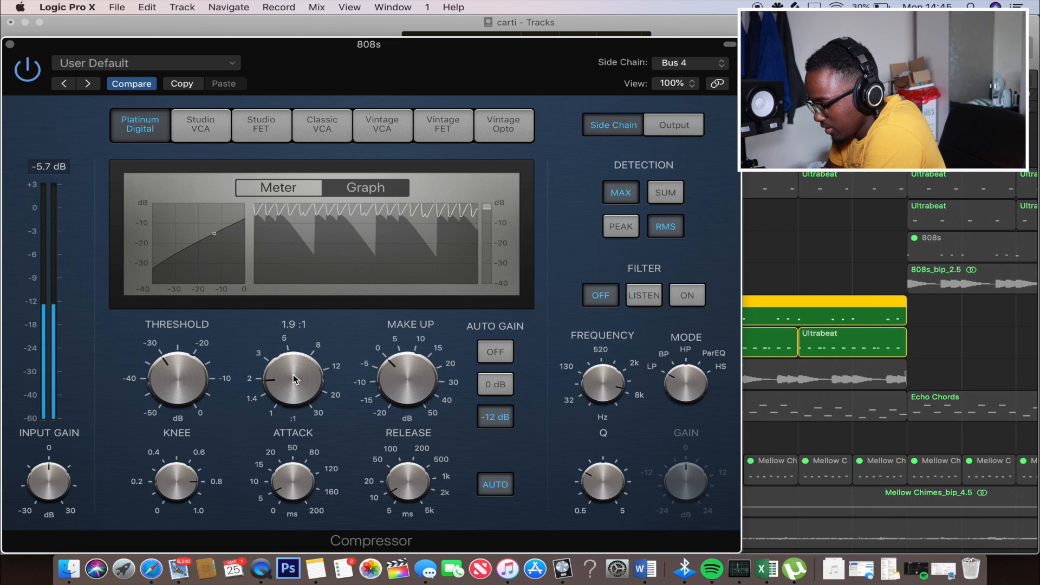
pyautogui.moveTo(294, 378); pyautogui.dragTo(294, 380)
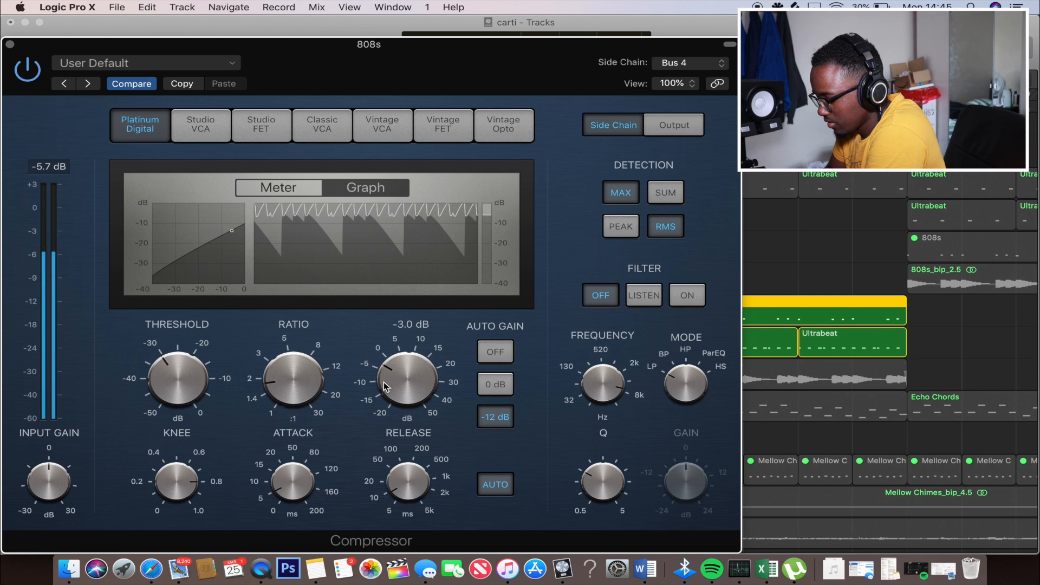
# Step: Lower the 808s Compressor's make-up gain to slightly below -4.5 dB and raise its ratio to about 2.2:1
pyautogui.moveTo(385, 386); pyautogui.dragTo(384, 390)
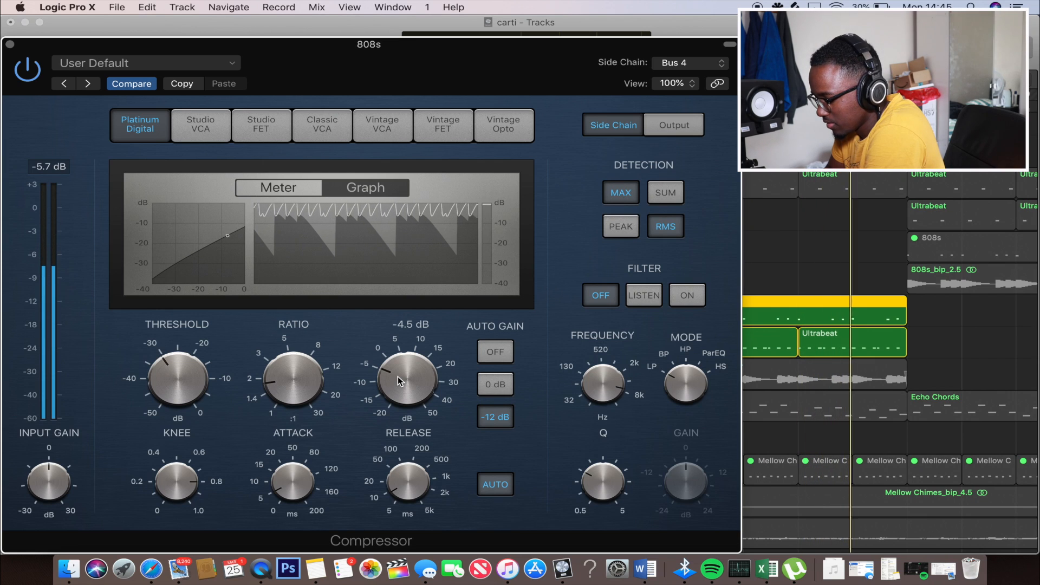
pyautogui.moveTo(282, 385)
pyautogui.moveTo(282, 385)
pyautogui.mouseDown()
pyautogui.moveTo(283, 397)
pyautogui.moveTo(278, 374)
pyautogui.mouseUp()
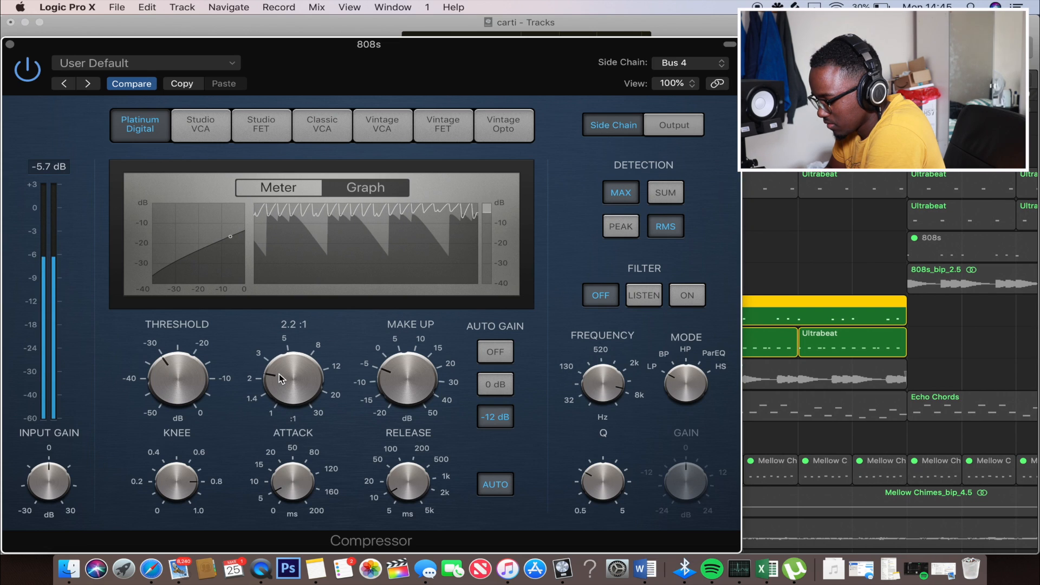
pyautogui.moveTo(398, 384); pyautogui.dragTo(398, 393)
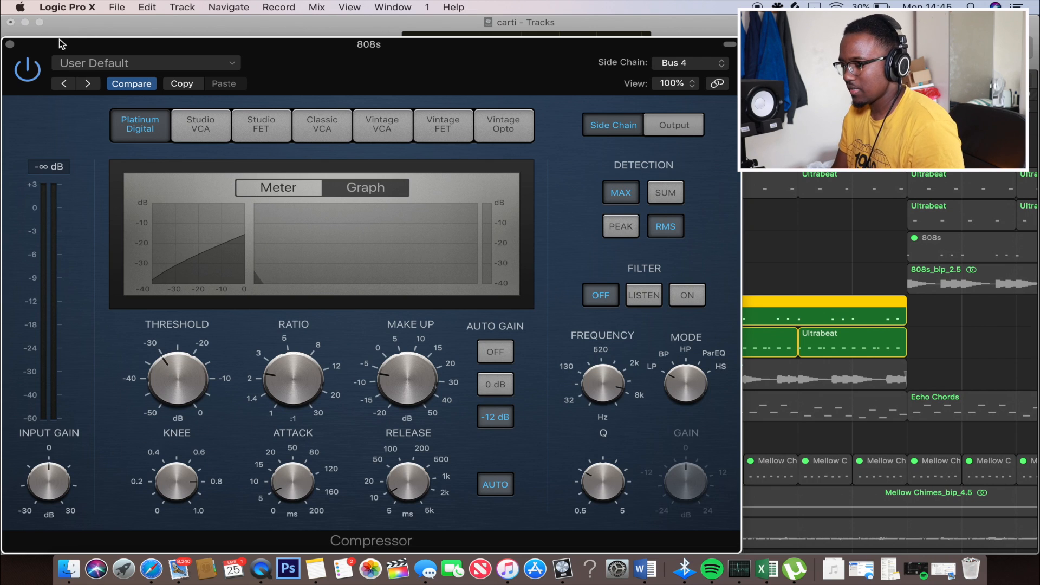
# Step: Close the 808s Compressor and play back the soloed 808s and kicks briefly to check how they sound together
pyautogui.click(10, 44)
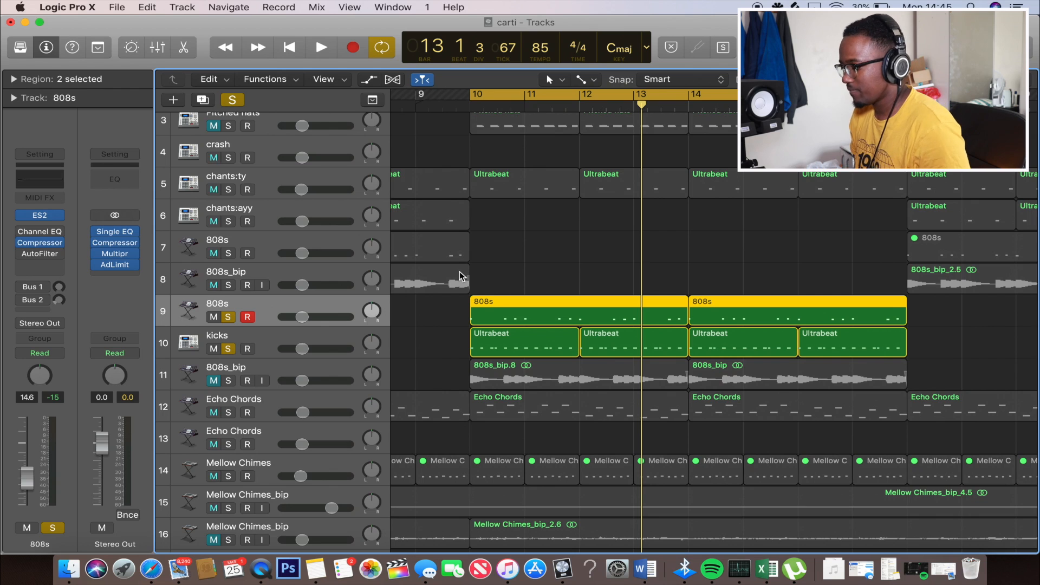
pyautogui.press('space')
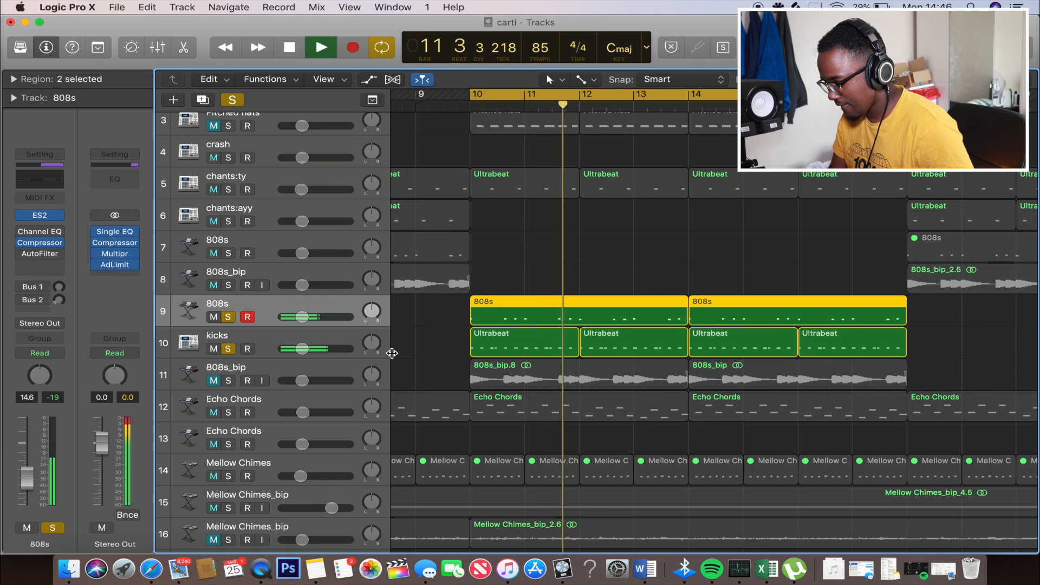
pyautogui.press('space')
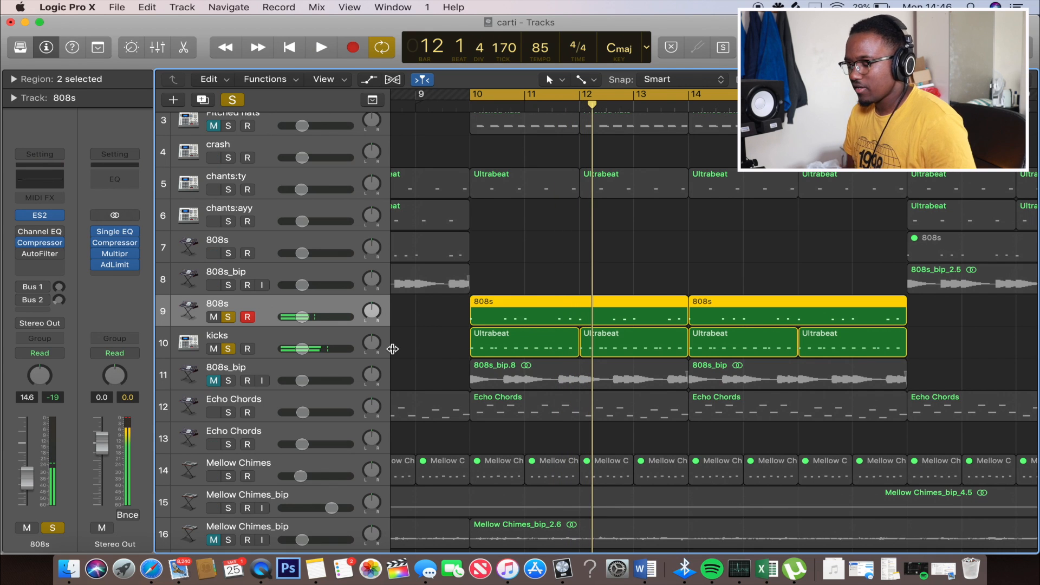